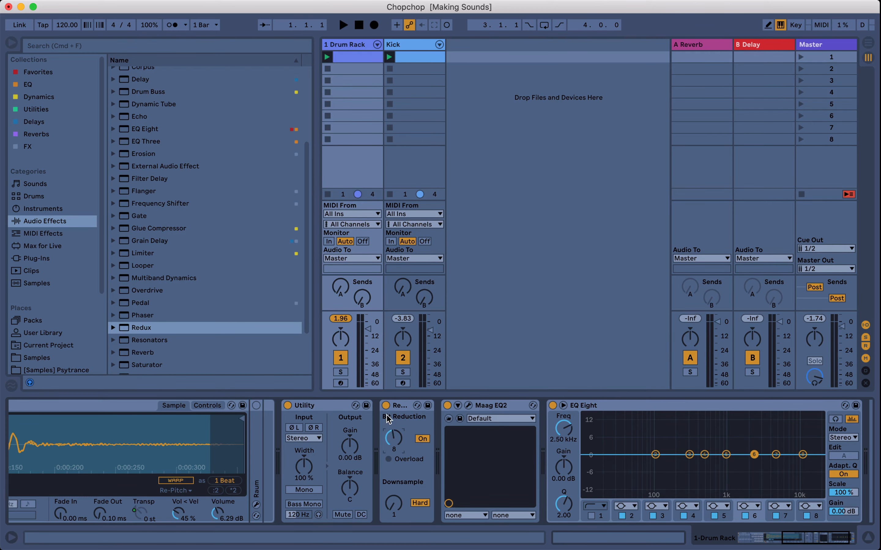
Step: Hide the browser, bypass the Redux device on the drum rack, and audition the loop without it
left_click(7, 43)
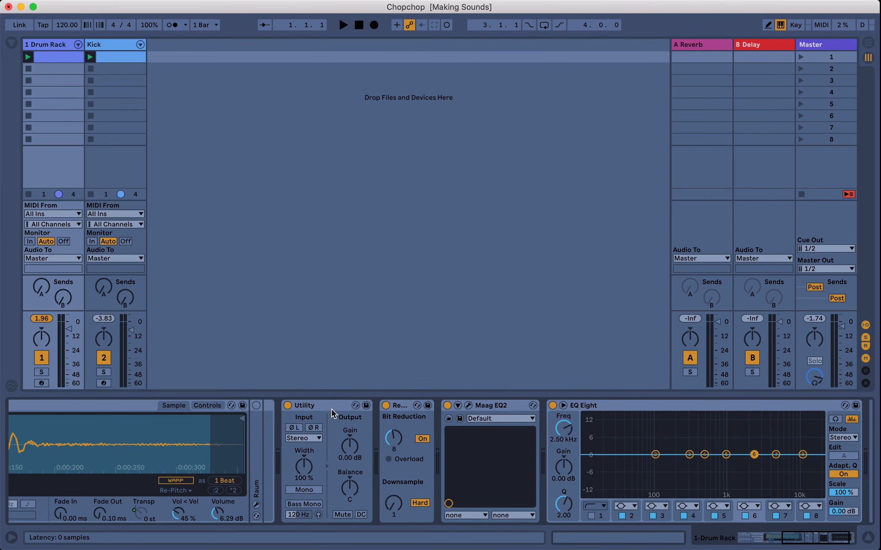
left_click(386, 406)
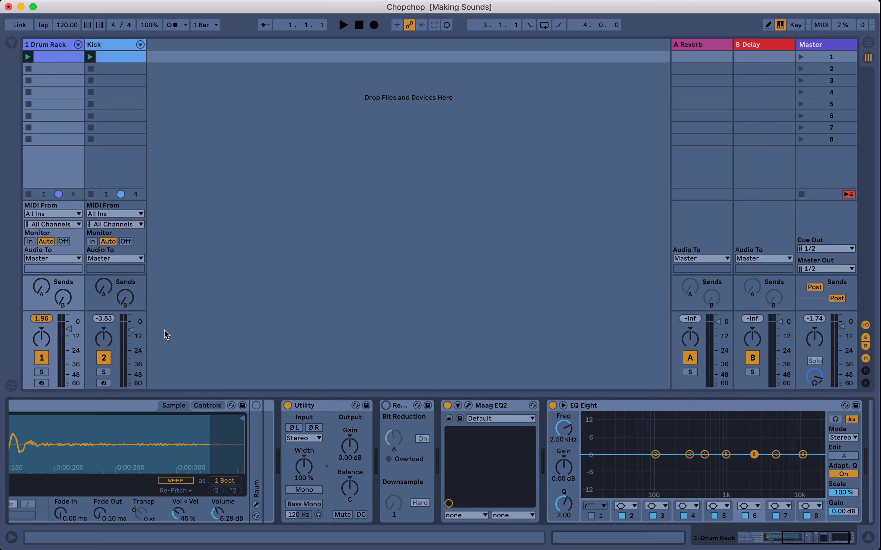
key("space")
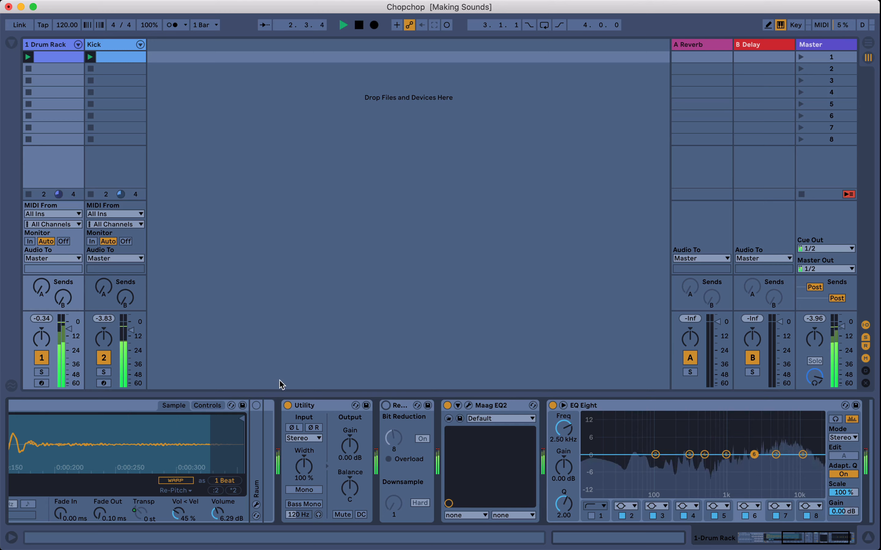
key("space")
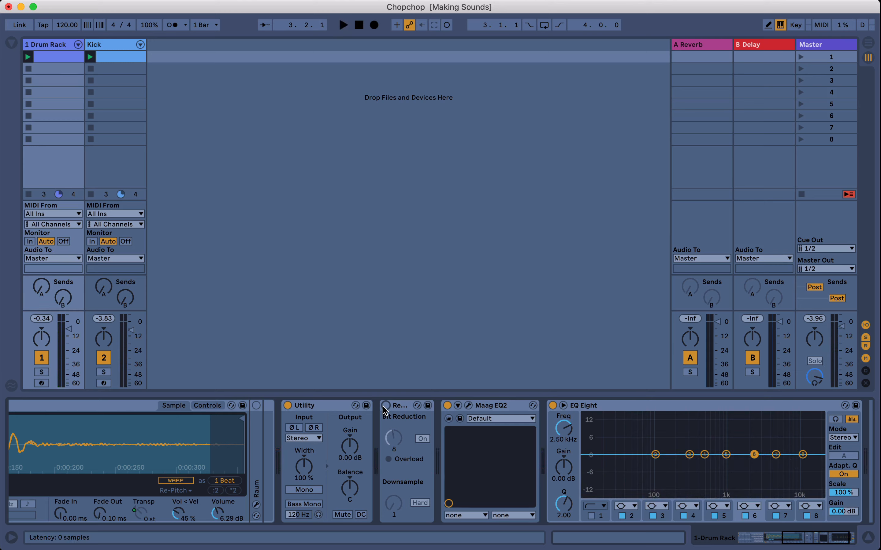
Step: Turn Redux back on and audition the loop with the bit reduction applied
left_click(386, 405)
key("space")
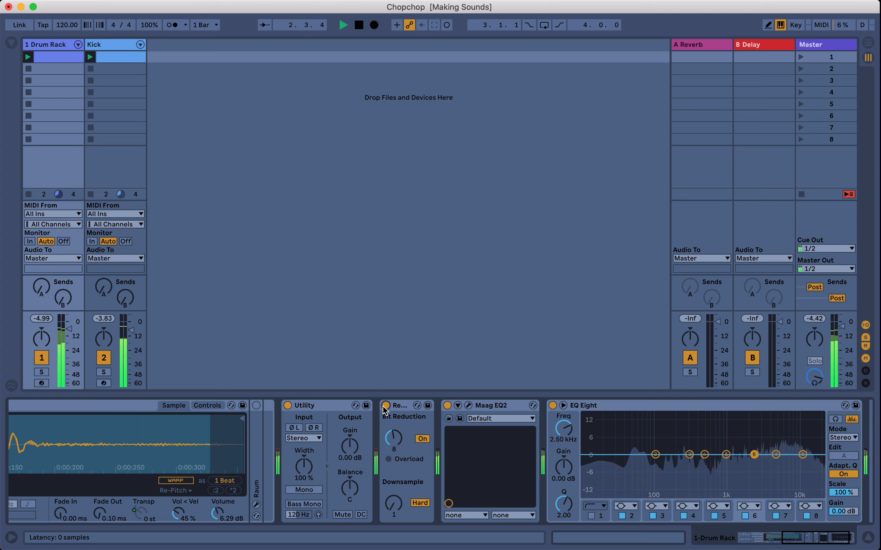
key("space")
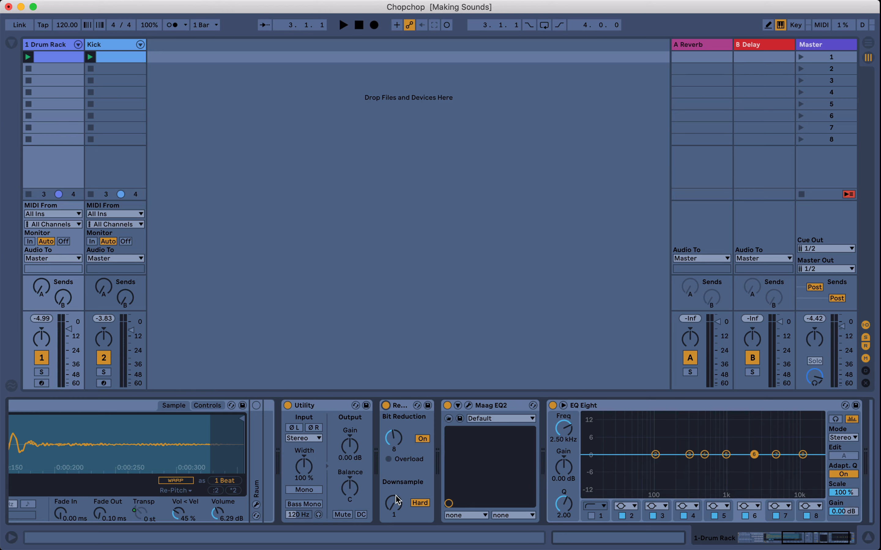
Step: Raise Redux's downsample amount to 4.92 and audition the loop in Soft mode
left_click(419, 504)
left_click_drag(398, 506, 398, 482)
key("space")
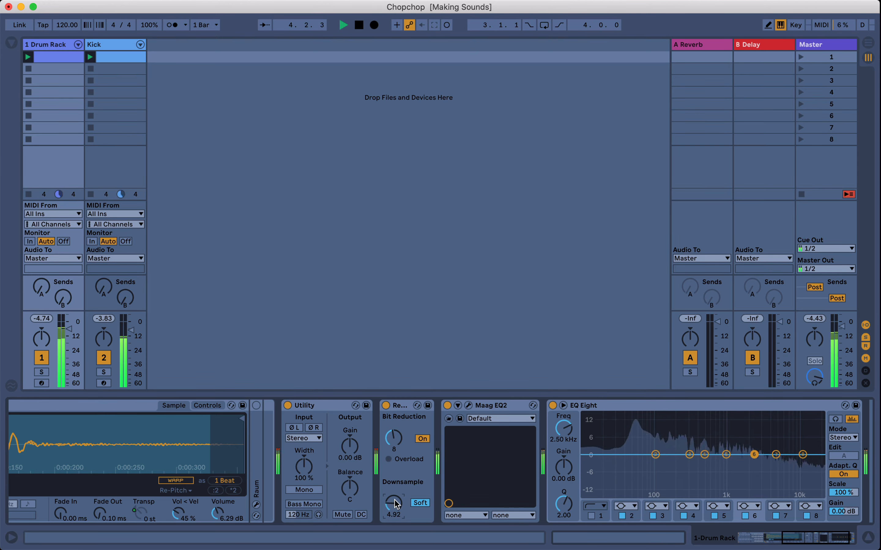
key("space")
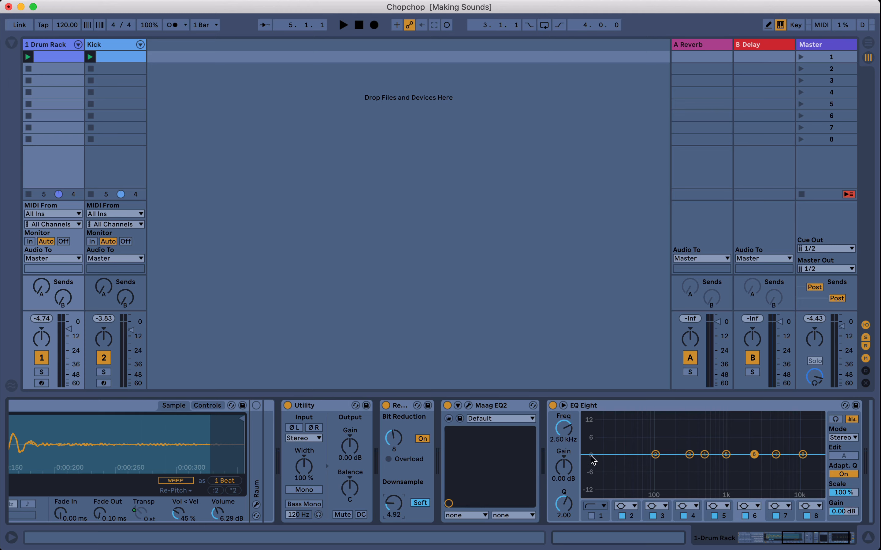
left_click(419, 503)
Step: Show the browser and add an empty Drum Rack from the Drums category on a new track after Kick
scroll(138, 422, "left", 10)
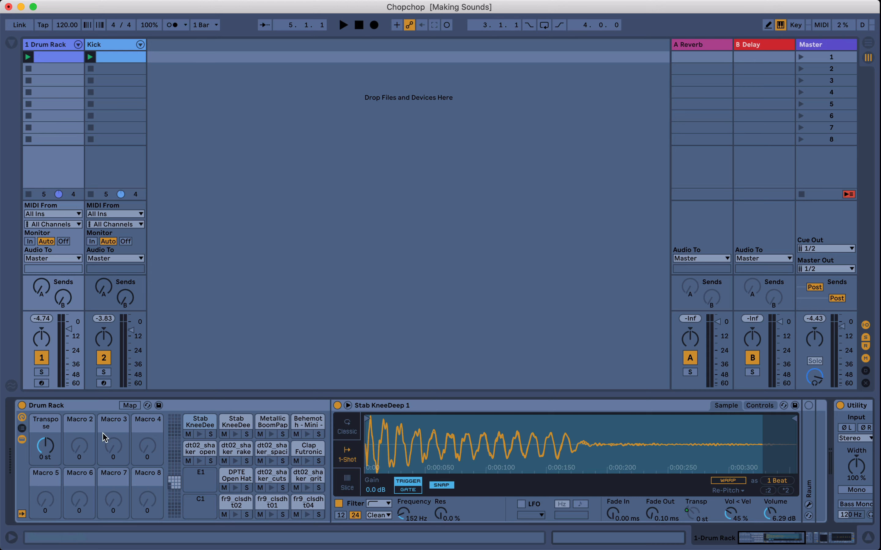
left_click(11, 44)
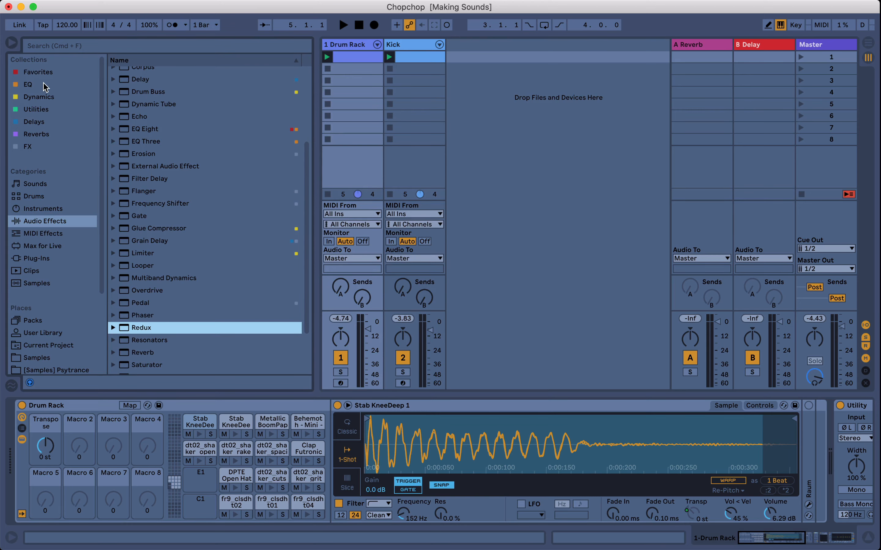
left_click(35, 197)
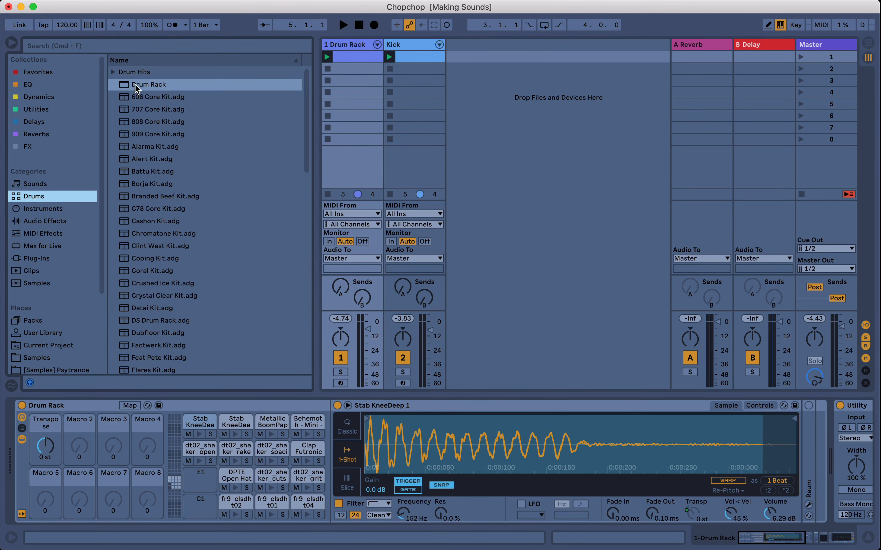
left_click_drag(135, 88, 486, 75)
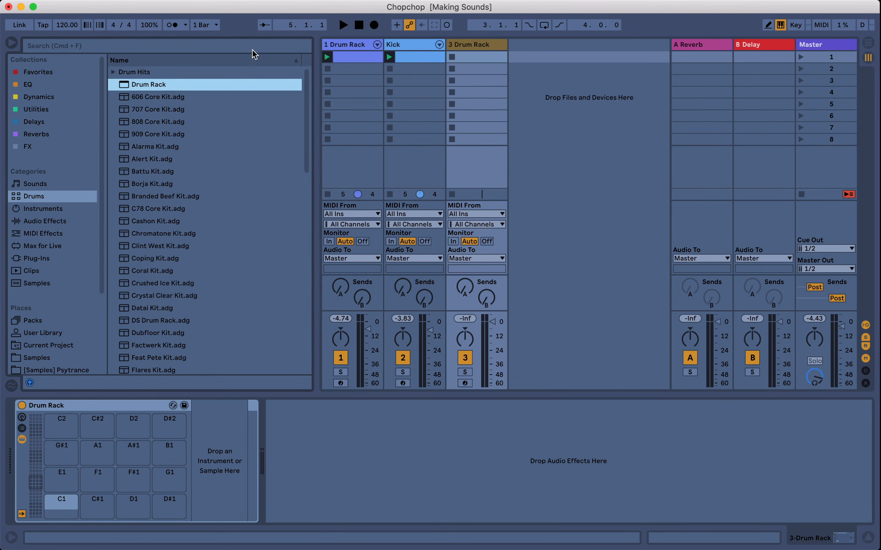
Step: Inspect how the Stab KneeDeep 2 pad's transposition is linked to the Transpose macro in the first Drum Rack
left_click(341, 46)
left_click(236, 422)
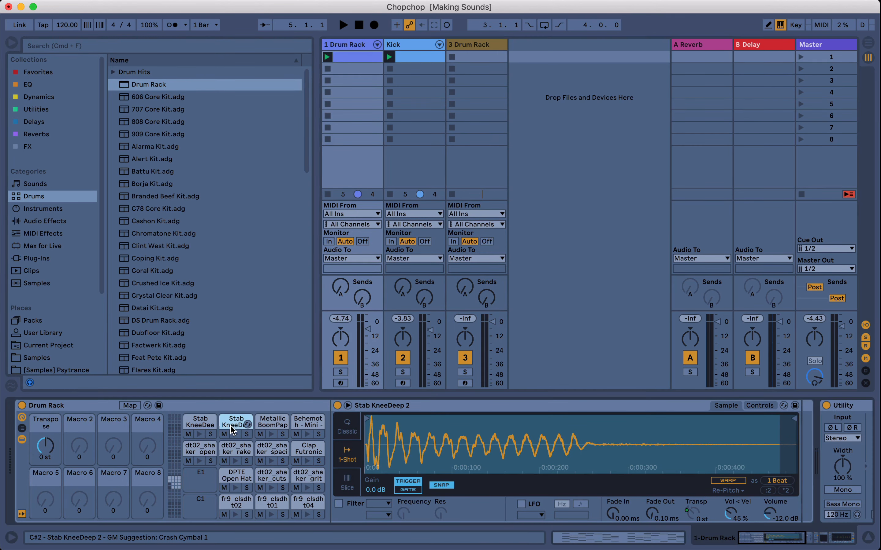
left_click(692, 516)
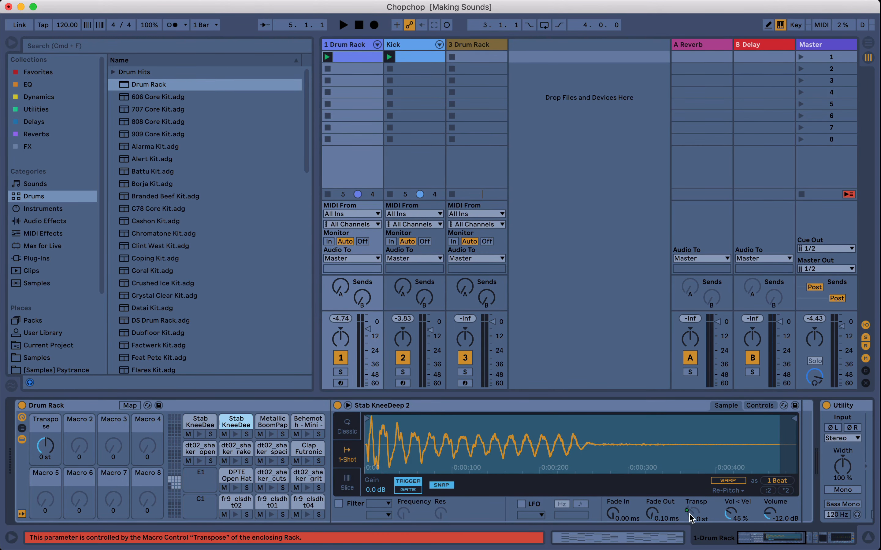
left_click(47, 453)
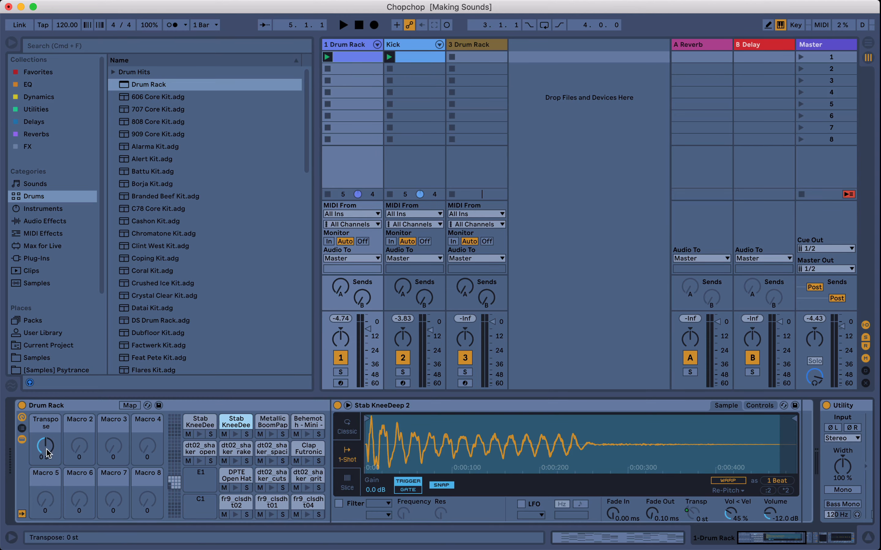
Step: Show the macro controls of the new Drum Rack on track 3
left_click(464, 46)
left_click(65, 505)
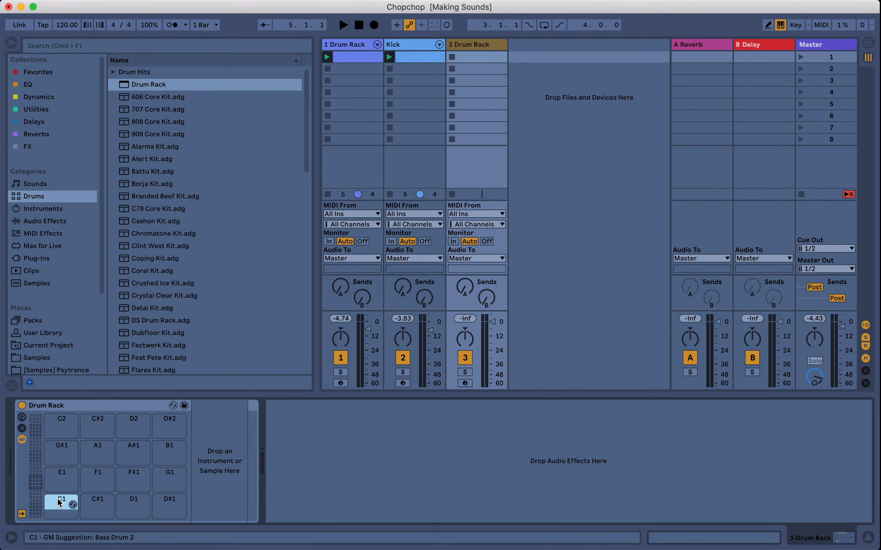
left_click(22, 419)
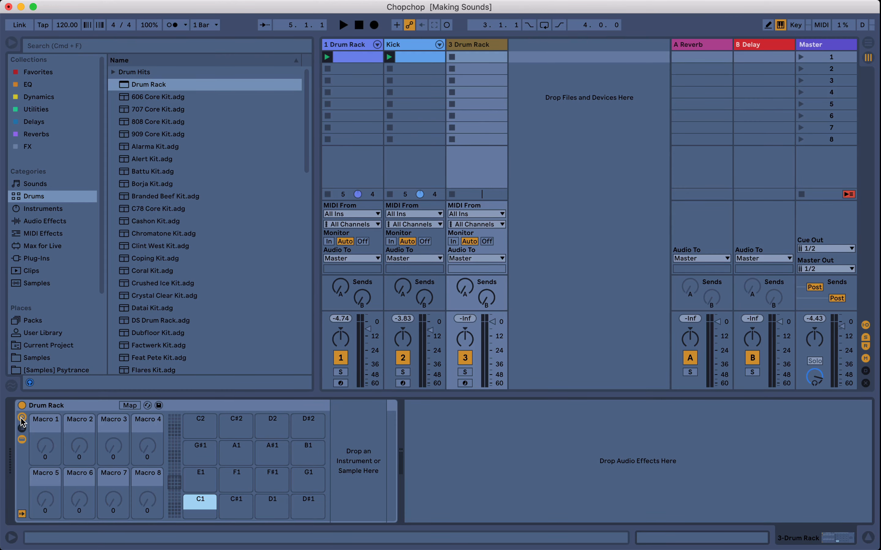
left_click(129, 405)
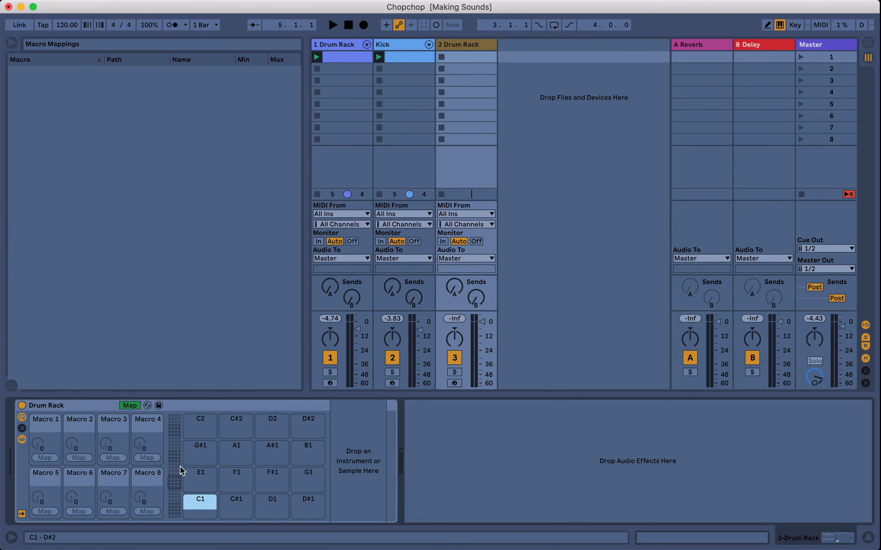
left_click(129, 406)
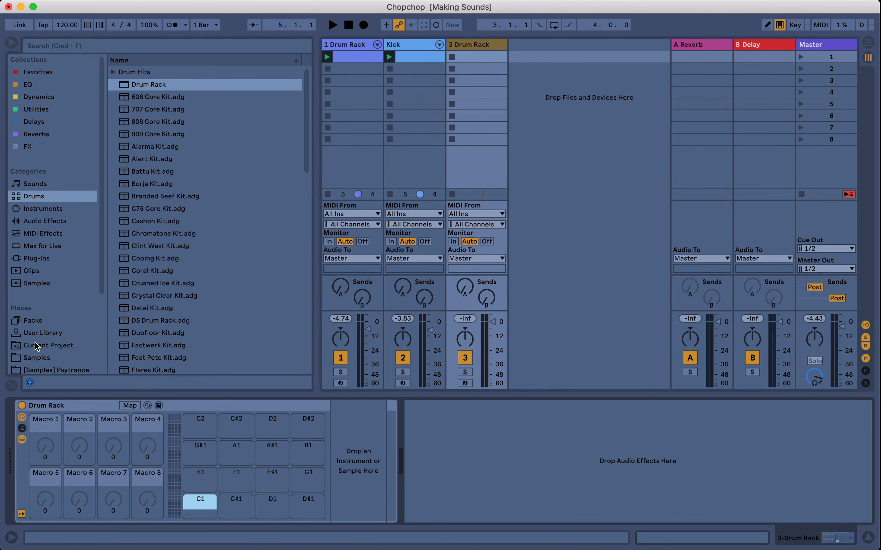
Step: Load Lick 8-Ball.wav from the Acoustic Music > Lick sample folder onto pad C1 of the new Drum Rack
left_click(37, 358)
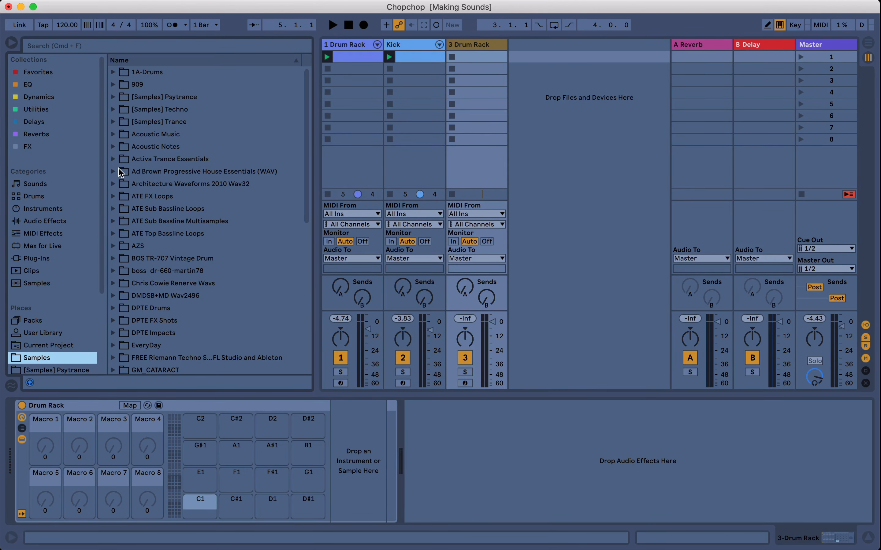
left_click(114, 134)
left_click(122, 147)
left_click(158, 159)
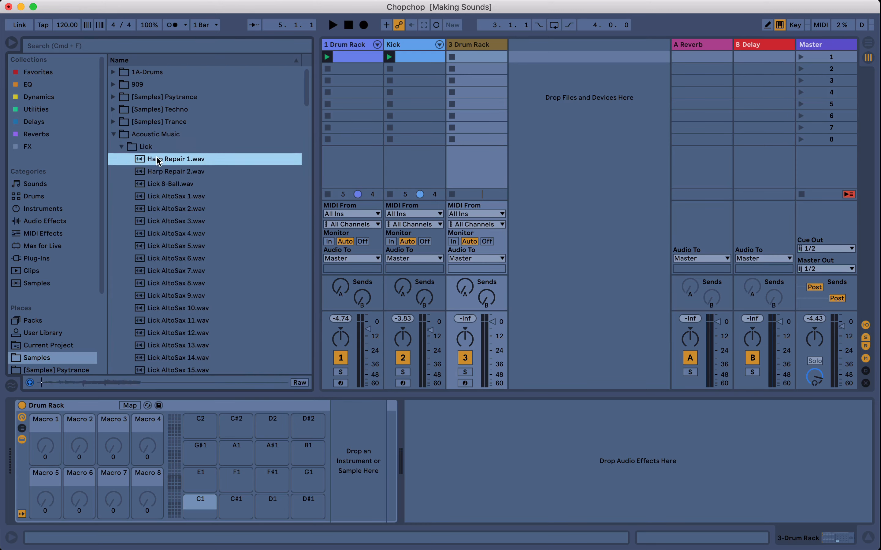
left_click(170, 183)
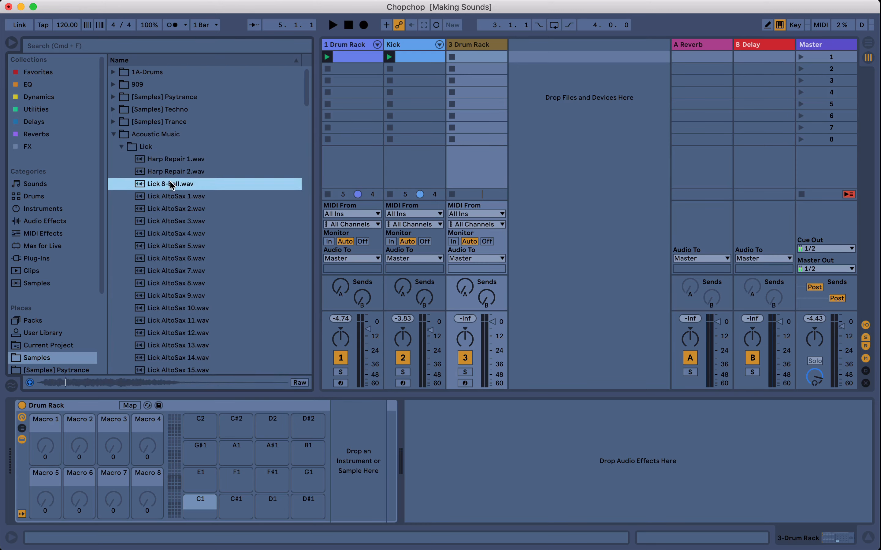
left_click_drag(166, 184, 203, 506)
left_click(199, 506)
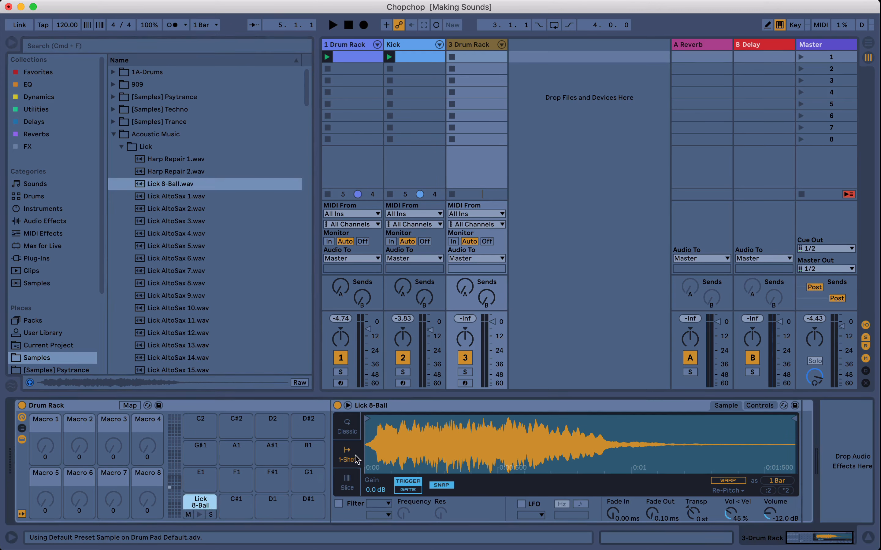
Step: Map the Lick 8-Ball sample's transposition to Macro 1 of the Drum Rack
left_click(693, 515)
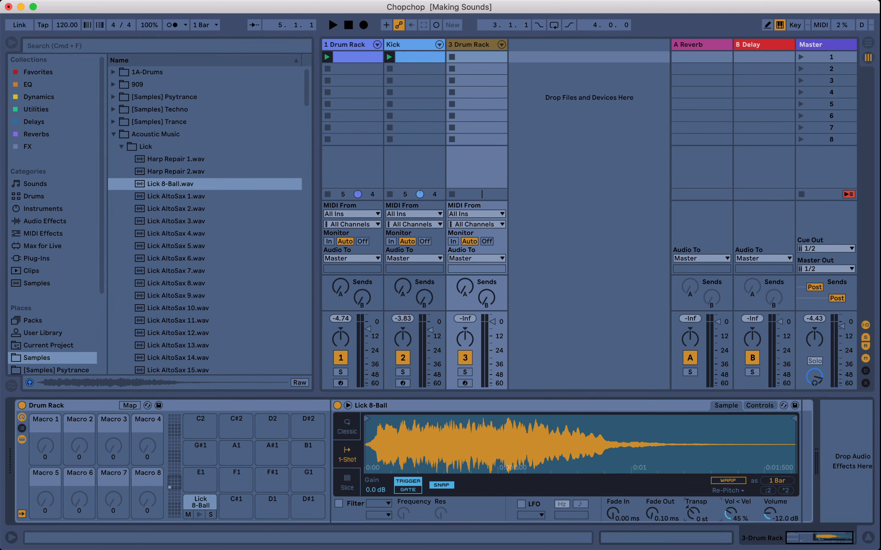
left_click(128, 406)
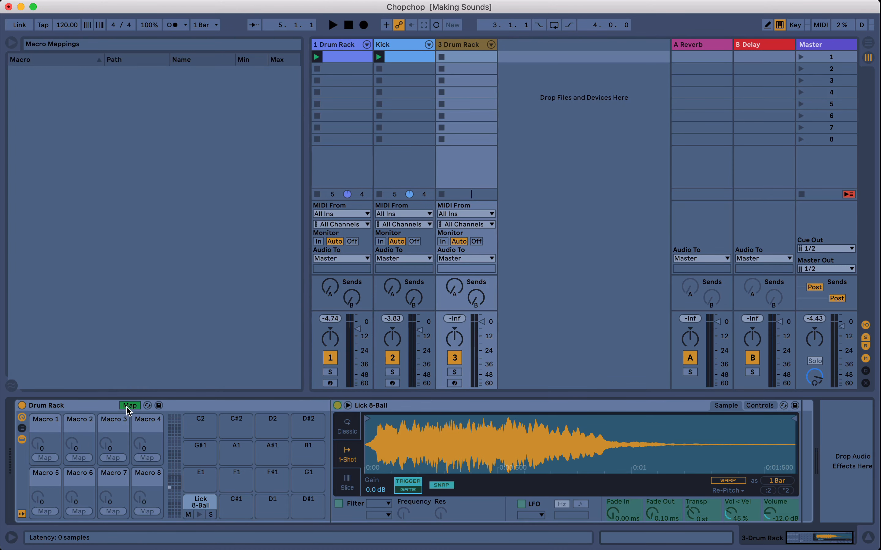
left_click(694, 515)
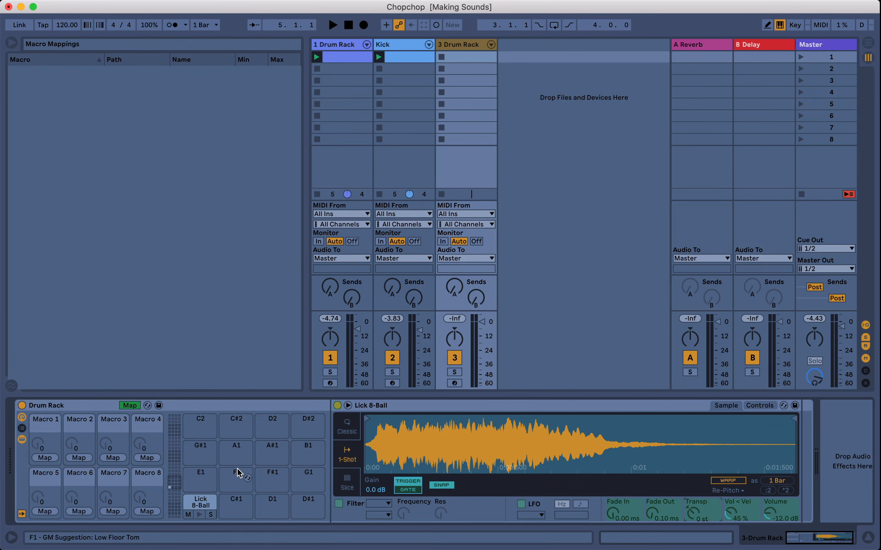
left_click(44, 458)
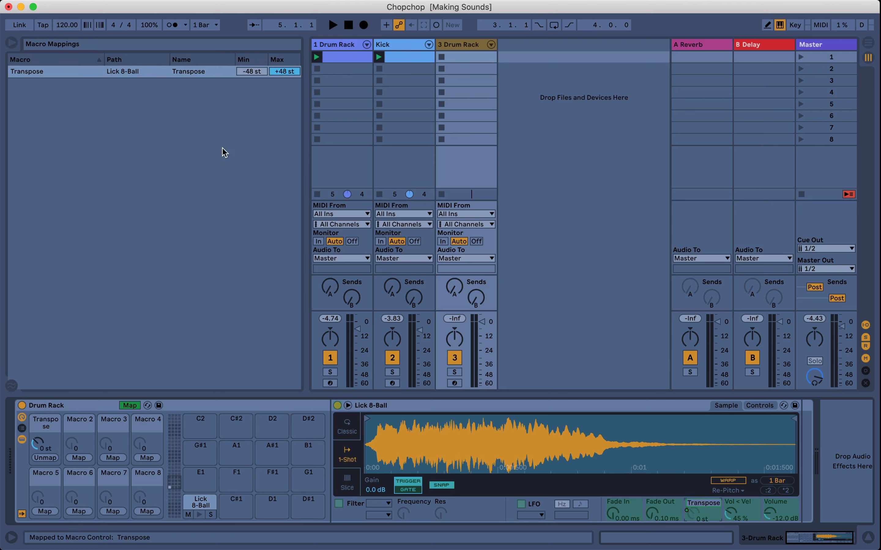
Step: Copy the mapped Lick 8-Ball pad to pads C#1 through G1, and leave macro mapping mode
left_click(195, 504)
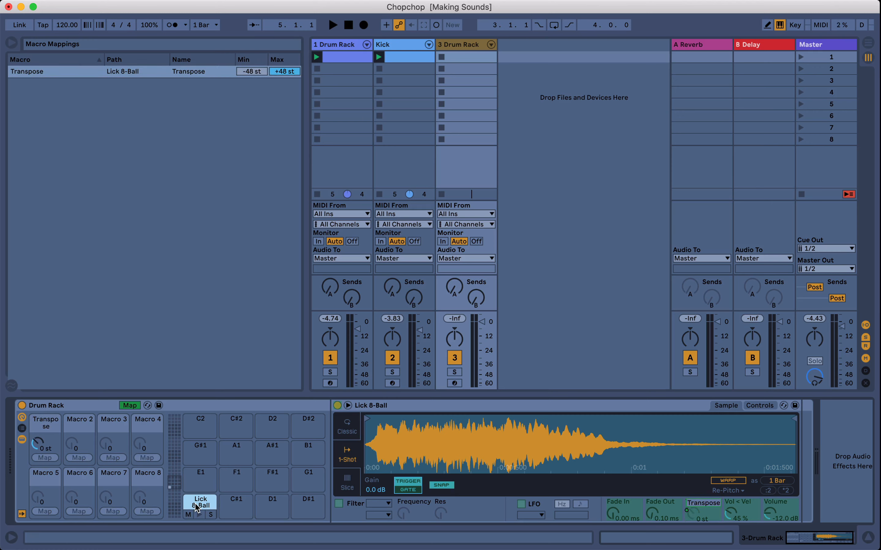
left_click_drag(196, 507, 307, 505)
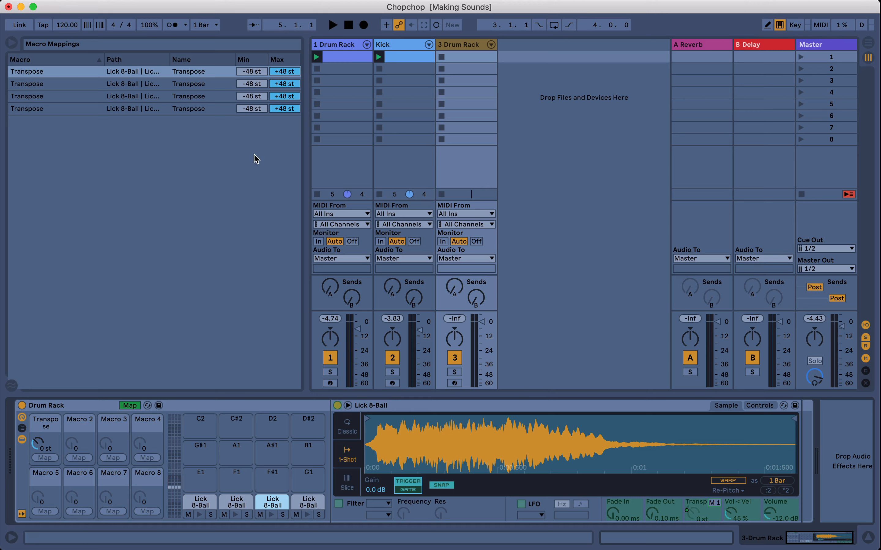
left_click_drag(199, 502, 235, 481)
left_click_drag(235, 480, 307, 482)
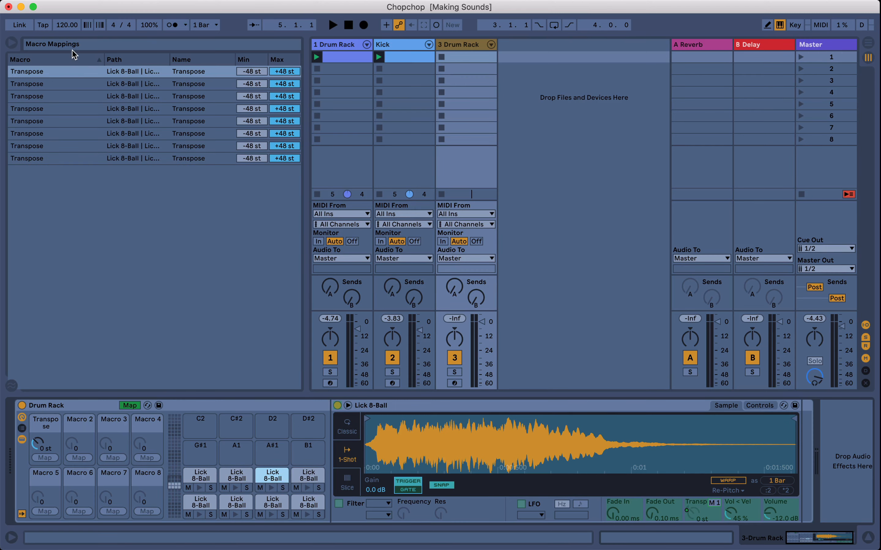
left_click(127, 405)
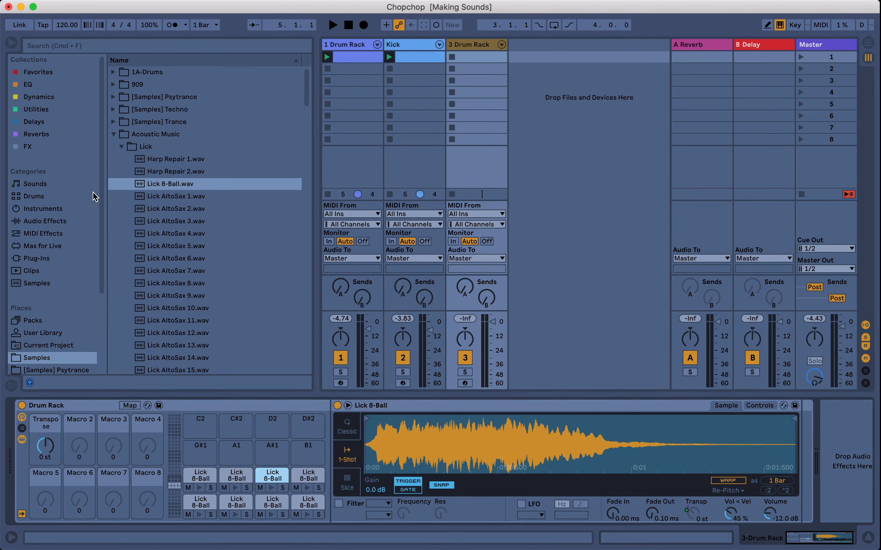
Step: Replace the sample on pad C1 with Clap Calmia.wav from the [Samples] Techno > Clap folder
left_click(114, 135)
left_click(113, 110)
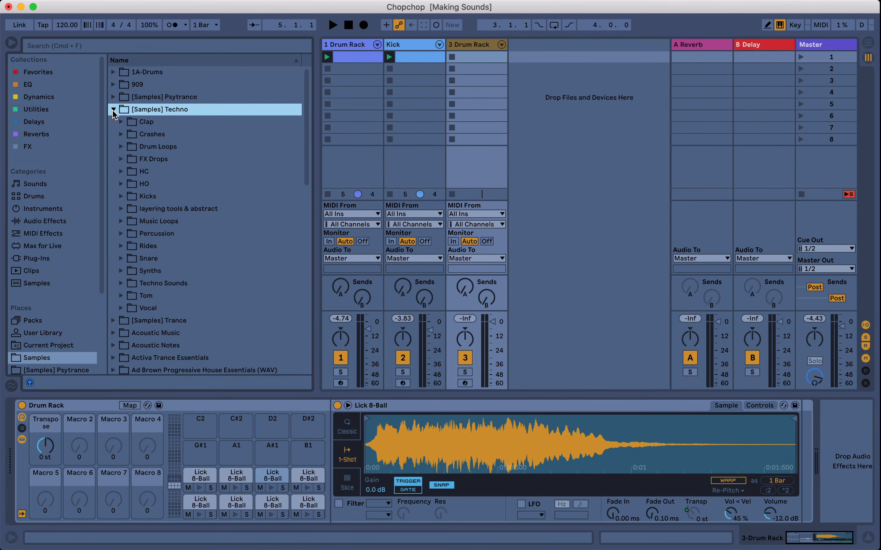
left_click(121, 123)
scroll(163, 268, "down", 5)
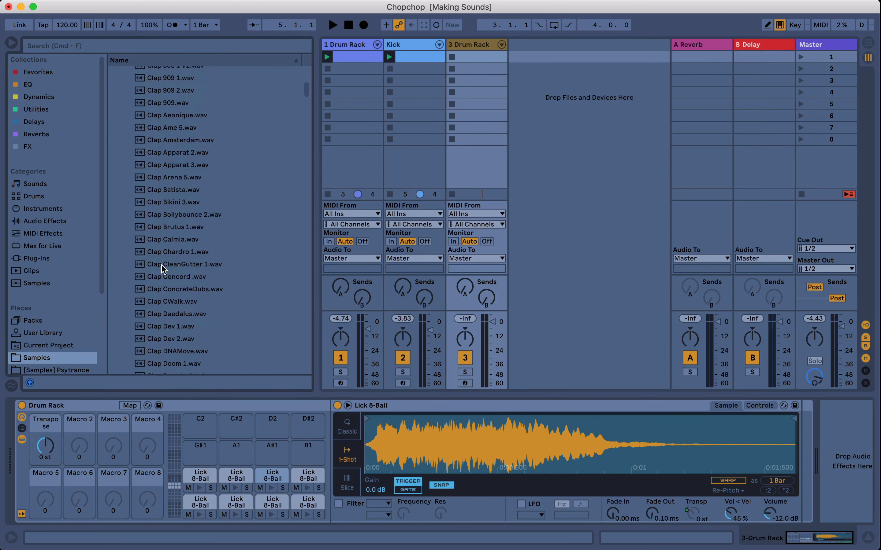
left_click(168, 241)
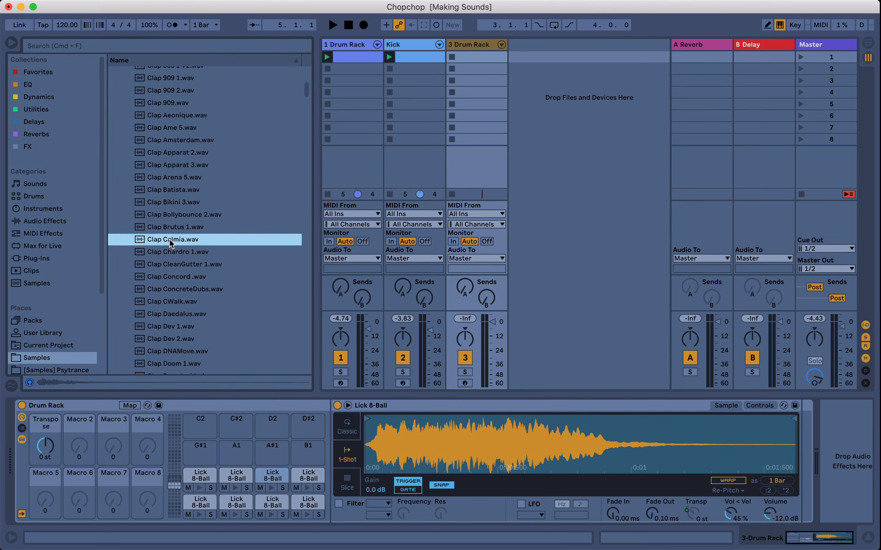
left_click_drag(171, 243, 199, 508)
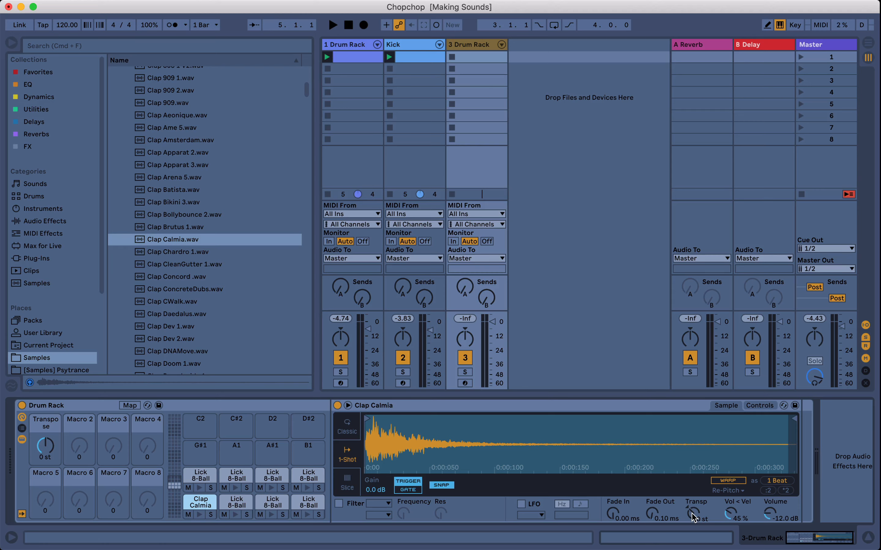
Step: Undo the pad C1 sample replacement and load Clap Calmia.wav directly into that pad's existing Simpler instead
key("super+z")
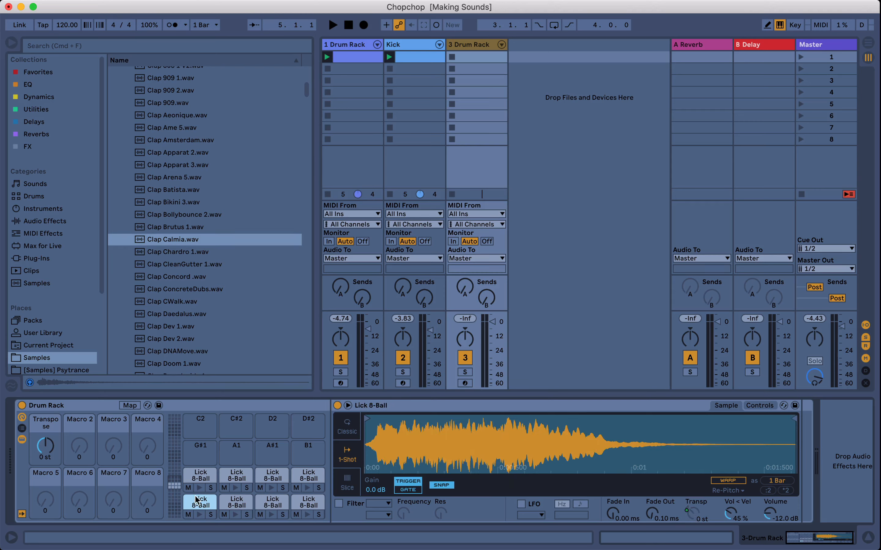
left_click_drag(173, 241, 400, 451)
left_click(692, 512)
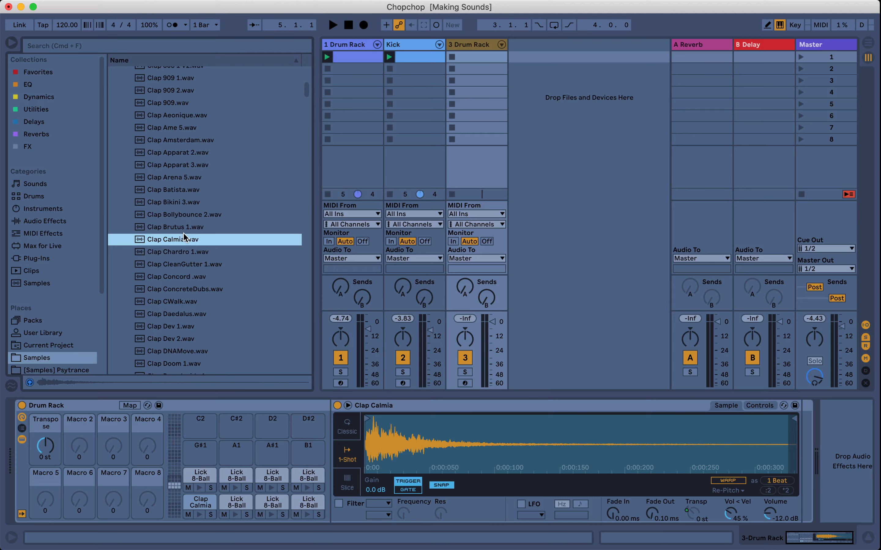
Step: Replace the samples in the Simplers of pads C#1 and D1 with fr9_hrdkck02.wav and fr9_clsdht01.wav from the 909 Kick and HHCL folders
scroll(153, 204, "up", 6)
left_click(121, 122)
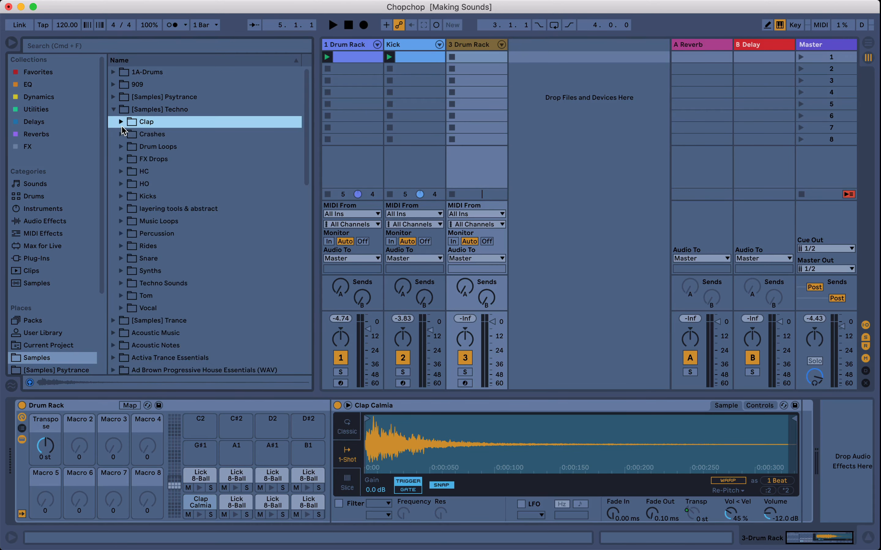
left_click(113, 97)
left_click(113, 97)
left_click(113, 85)
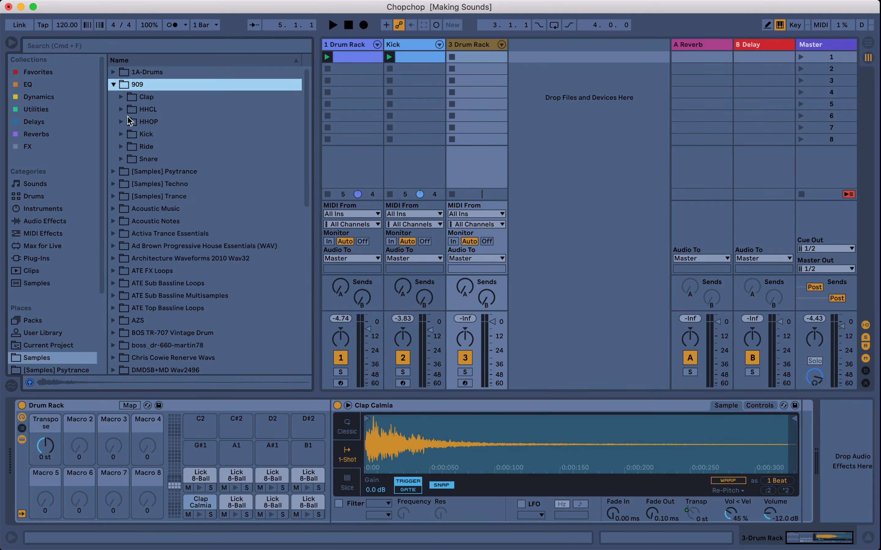
left_click(126, 136)
left_click_drag(179, 209, 409, 437)
left_click(230, 505)
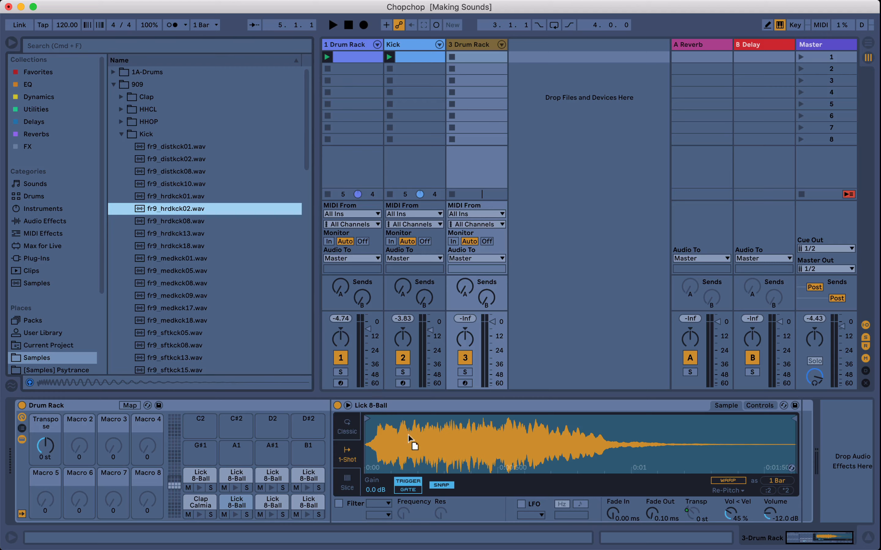
left_click_drag(410, 437, 410, 437)
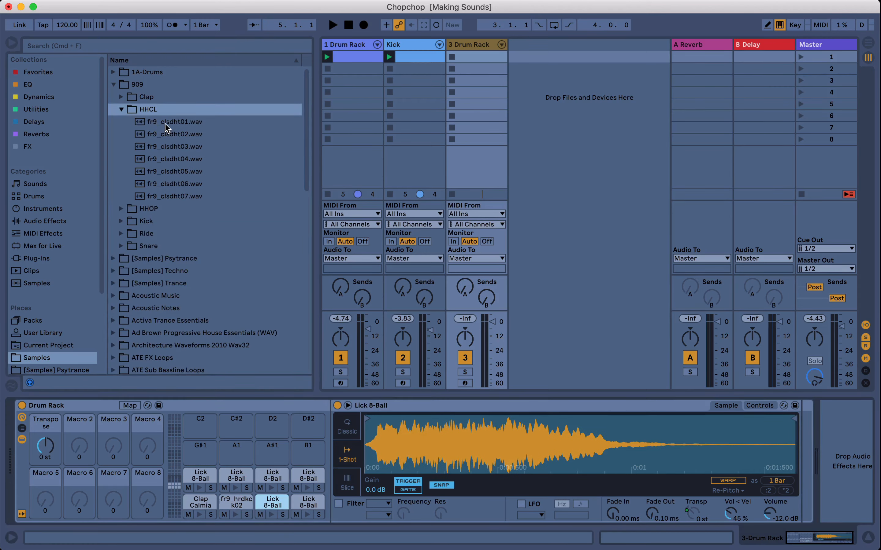
left_click_drag(166, 127, 426, 459)
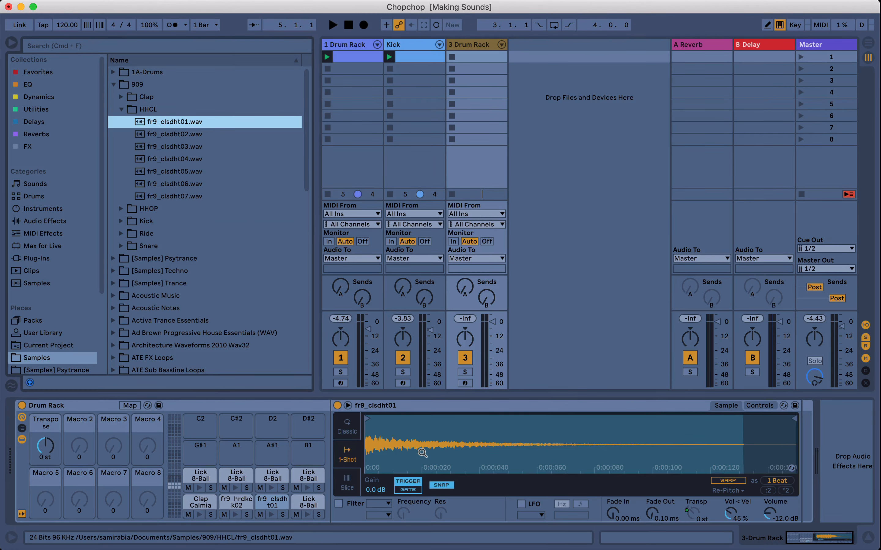
left_click(46, 450)
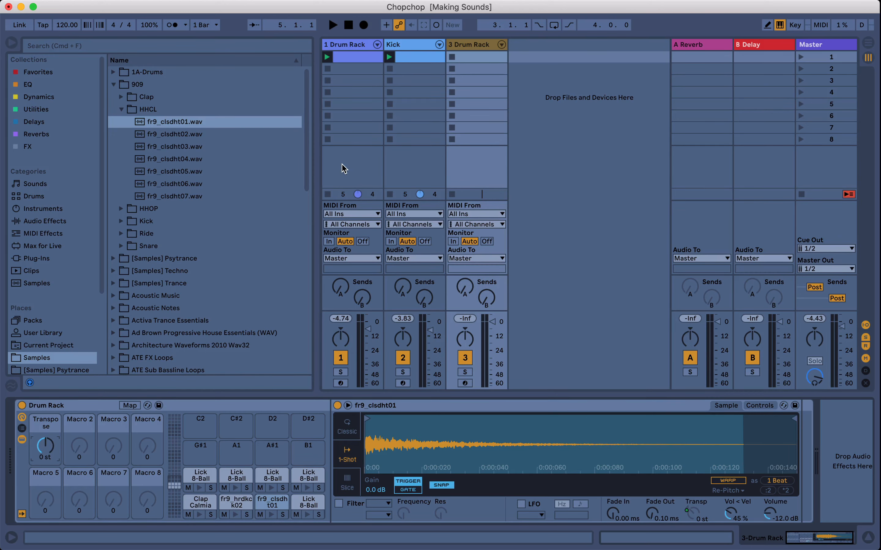
Step: Mute the first two tracks and create a clip on track 3 with kicks every beat, claps at 1.2, 1.4, 1.4.3 and a closed hat at 1.1.3
left_click(340, 358)
double_click(469, 57)
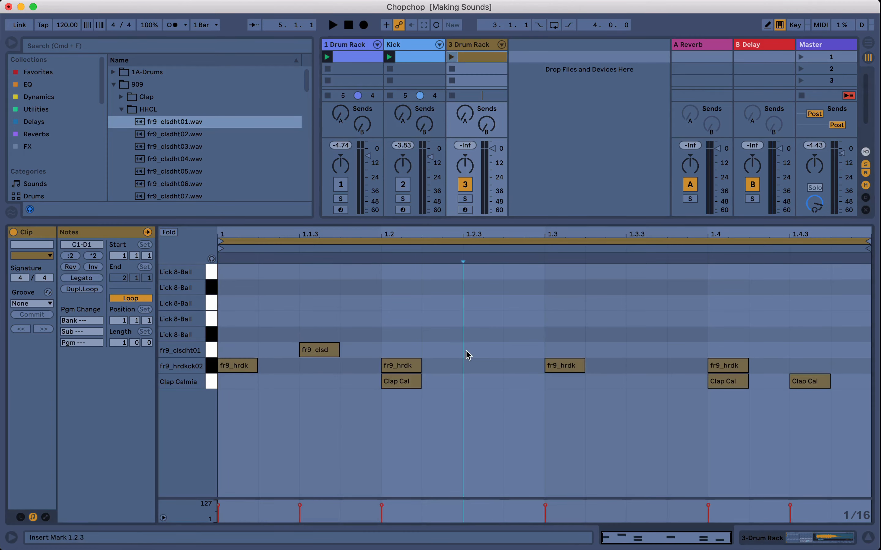
Step: Add fr9_clsdht01 closed-hat notes to the clip at 1.2.3, 1.2.4, 1.3.3, 1.4.3 and 1.4.4
double_click(466, 351)
double_click(514, 350)
double_click(626, 352)
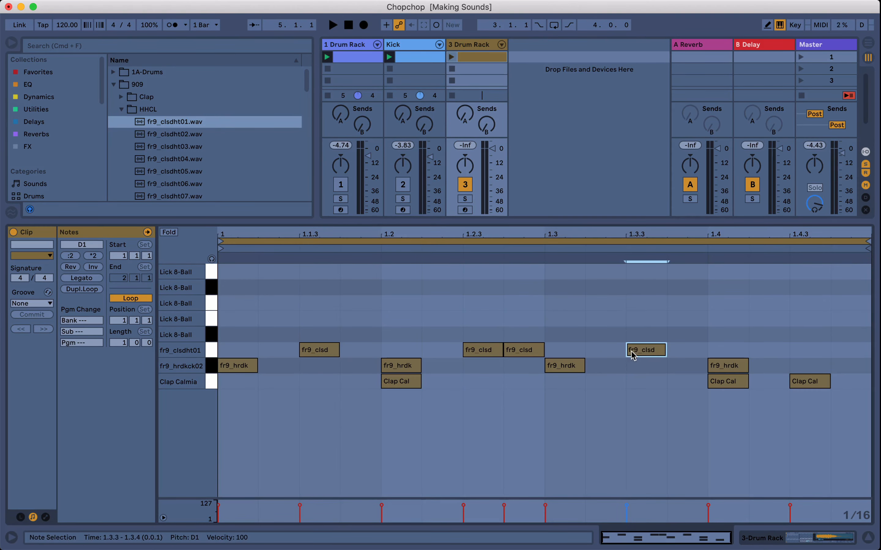
double_click(798, 351)
double_click(847, 350)
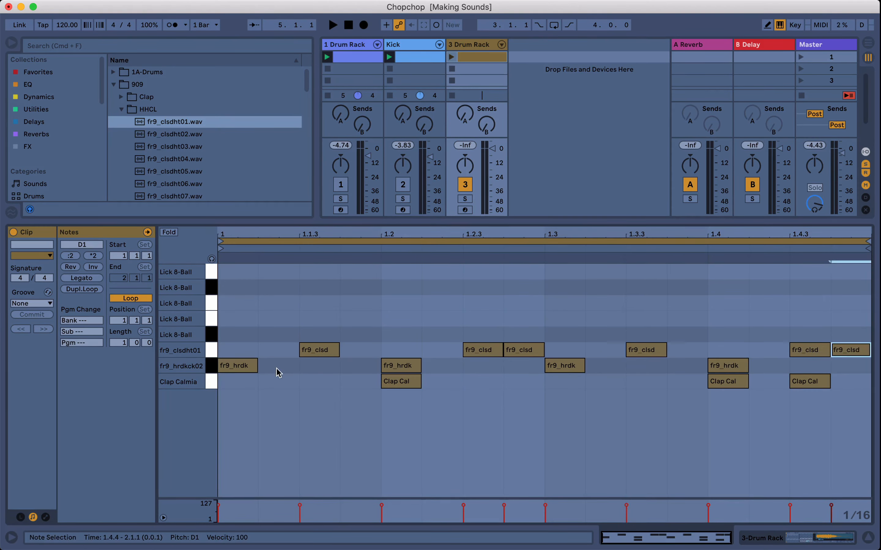
left_click(37, 304)
left_click(39, 323)
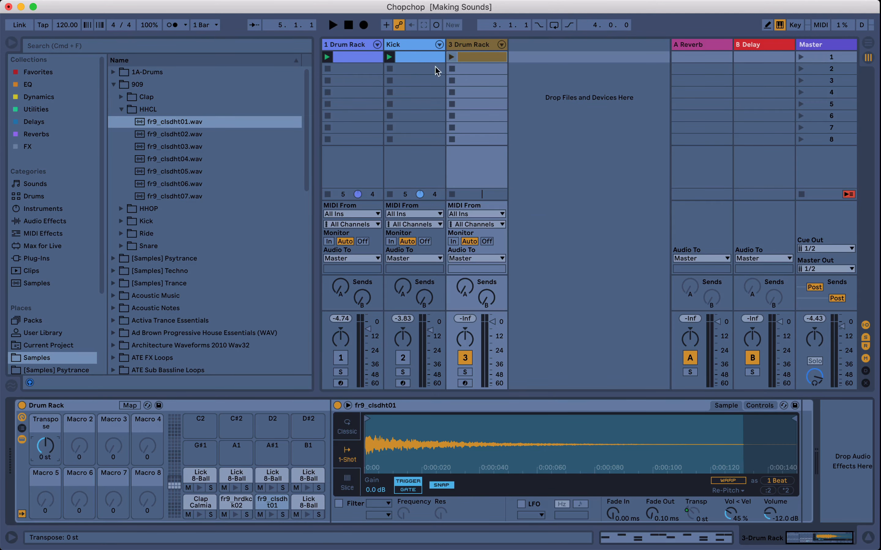
Step: Play the new clip while lowering the third track's Transpose macro to -27 st, and stop playback
left_click(451, 57)
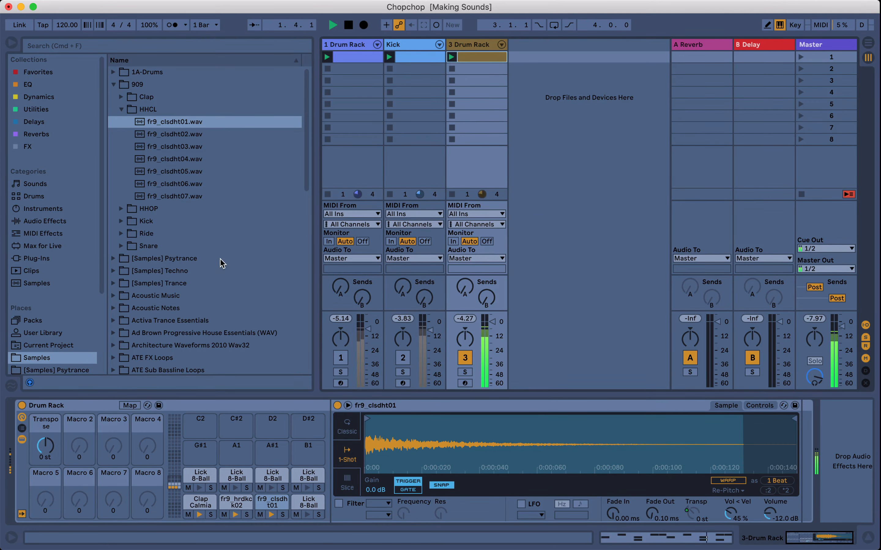
mouse_move(46, 445)
left_mouse_down()
mouse_move(45, 423)
mouse_move(45, 476)
mouse_move(46, 447)
left_mouse_up()
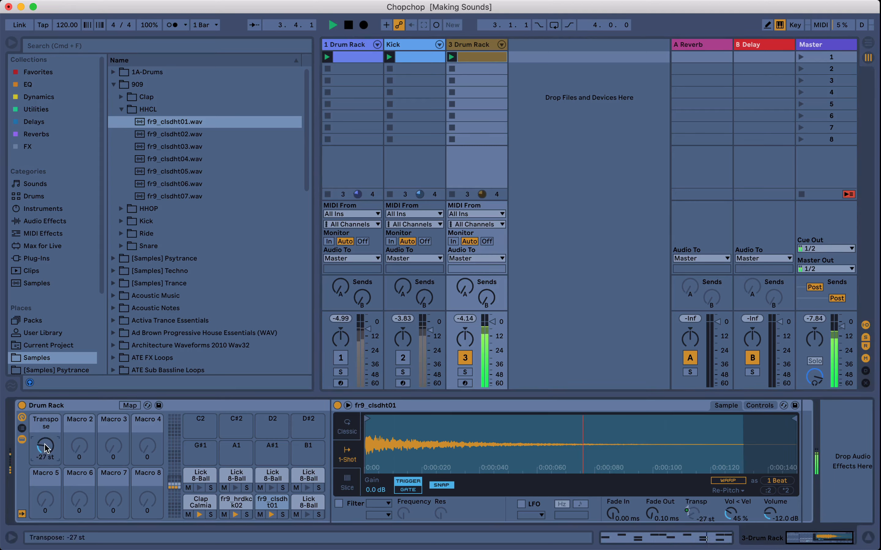
key("space")
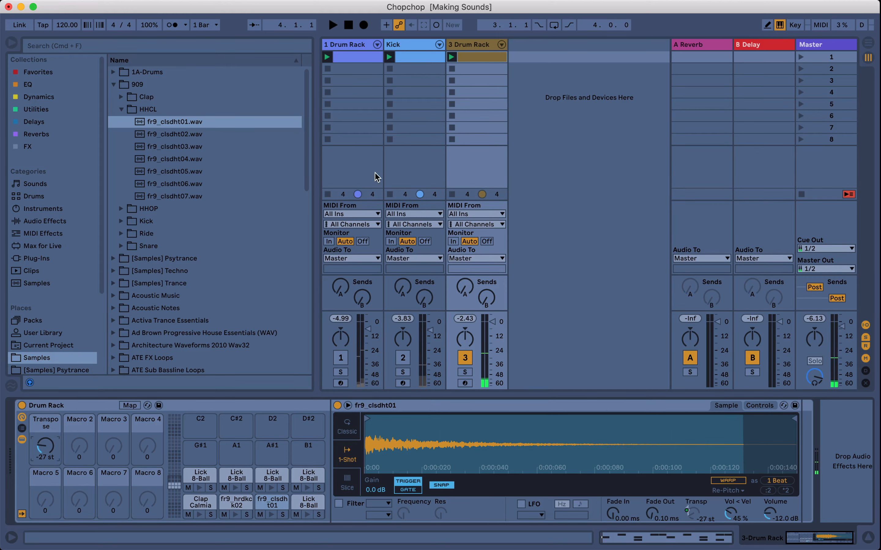
Step: Delete the third Drum Rack track and unmute the 1 Drum Rack track
key("Delete")
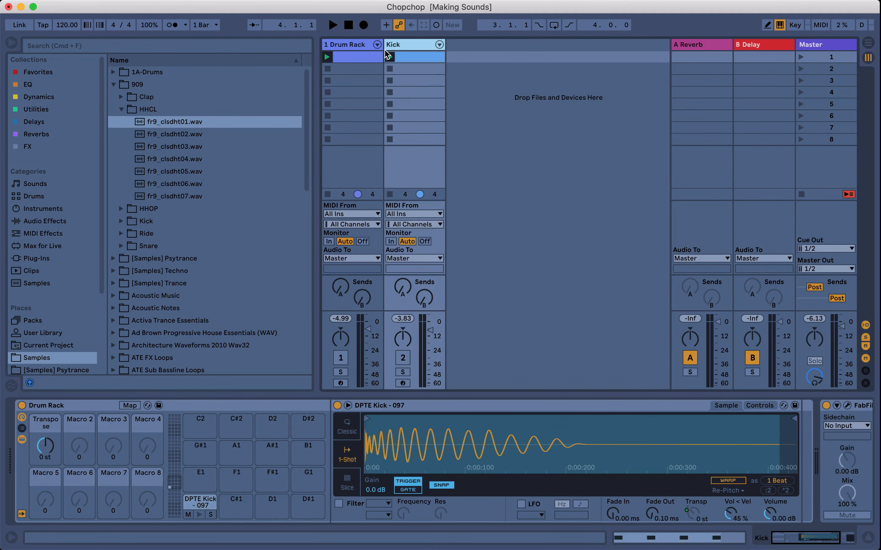
left_click(355, 44)
left_click(341, 358)
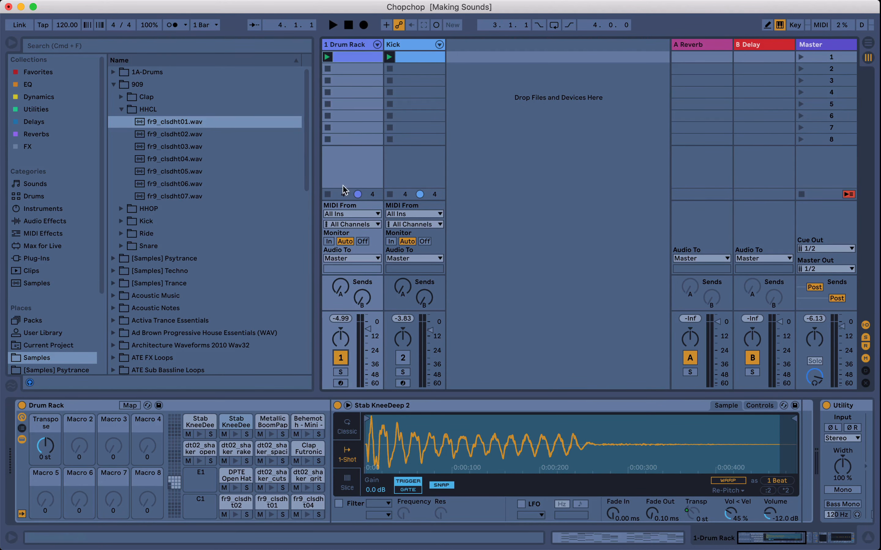
Step: Raise the 1 Drum Rack track's Transpose macro to +12 st during playback, and set the project tempo to 240 BPM
key("space")
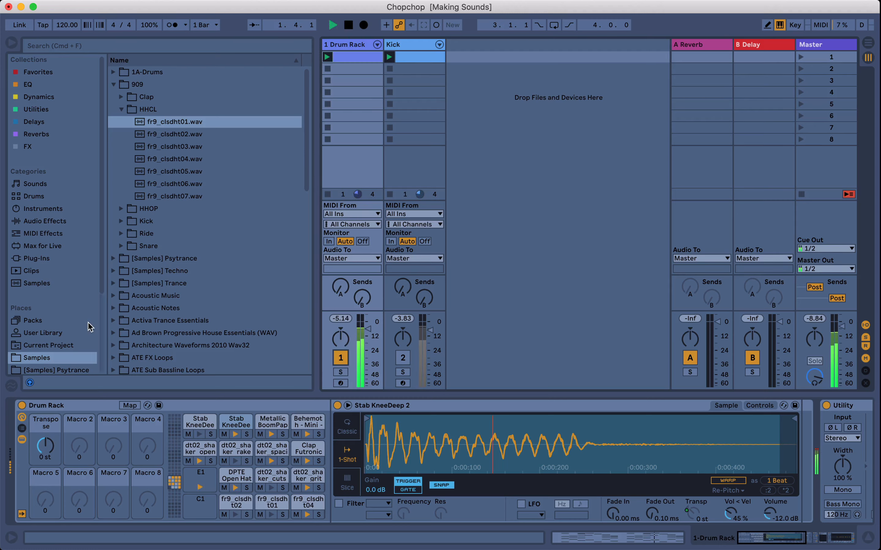
left_click_drag(45, 446, 45, 426)
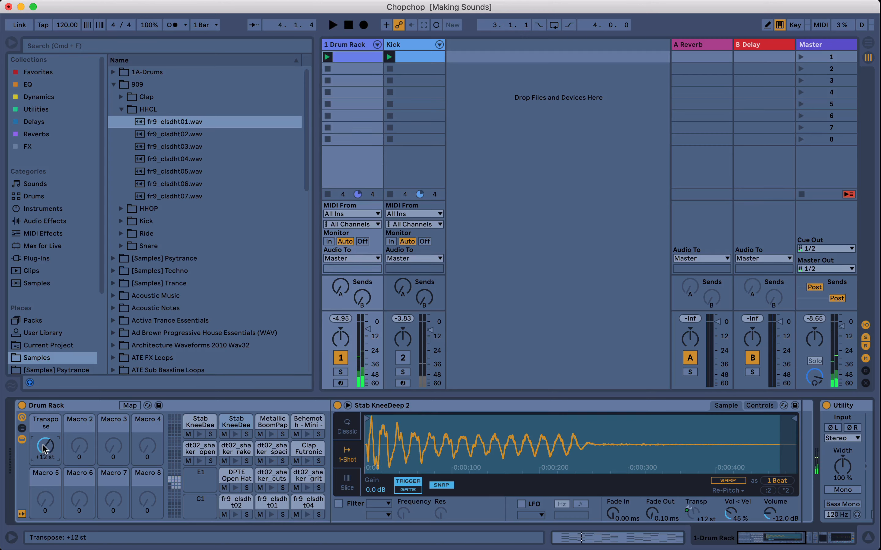
left_click(65, 27)
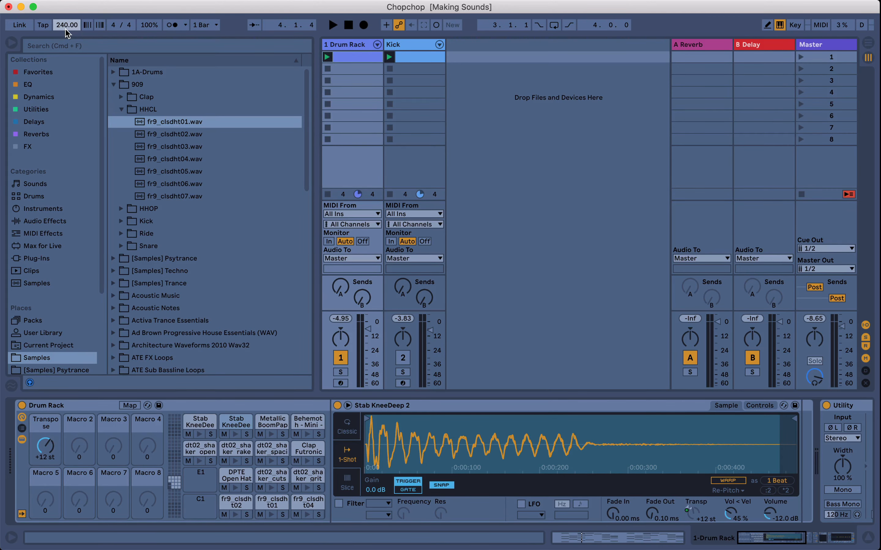
Step: Hide the browser and insert a new audio track after the Kick track
left_click(11, 43)
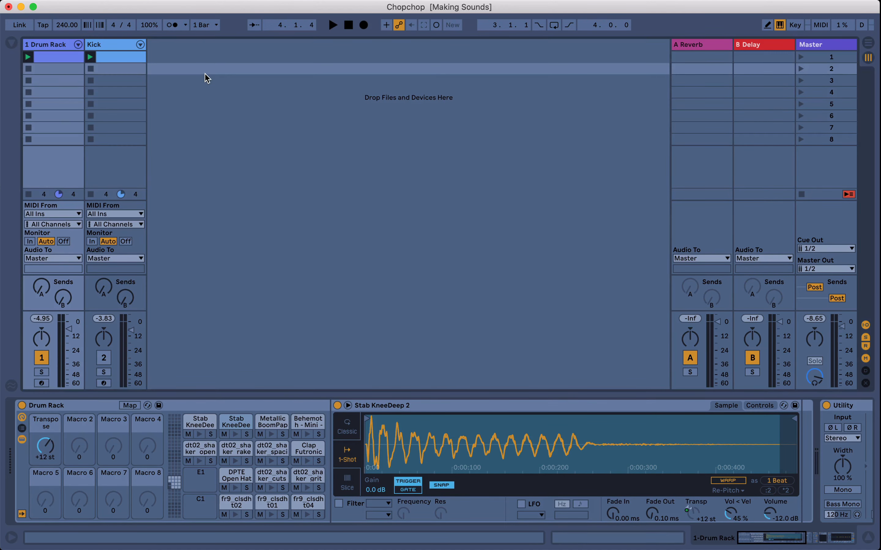
left_click(191, 49)
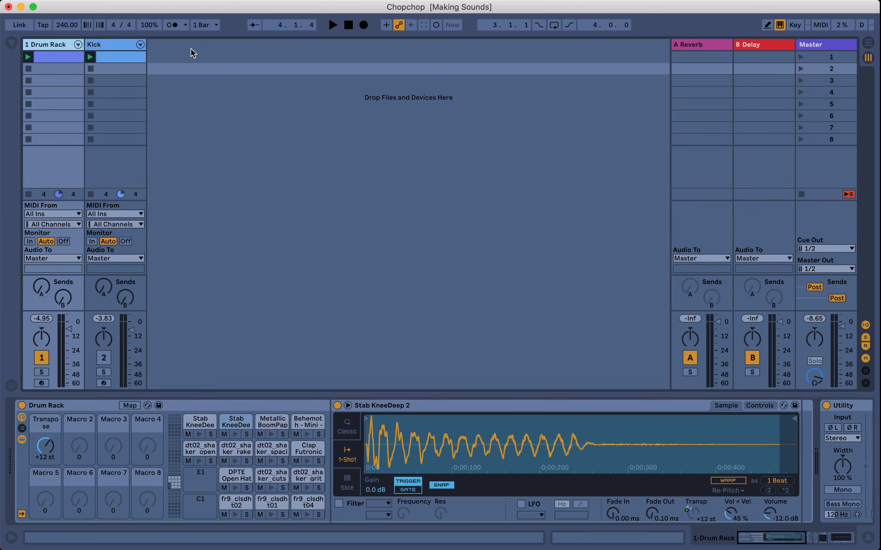
right_click(189, 51)
left_click(200, 58)
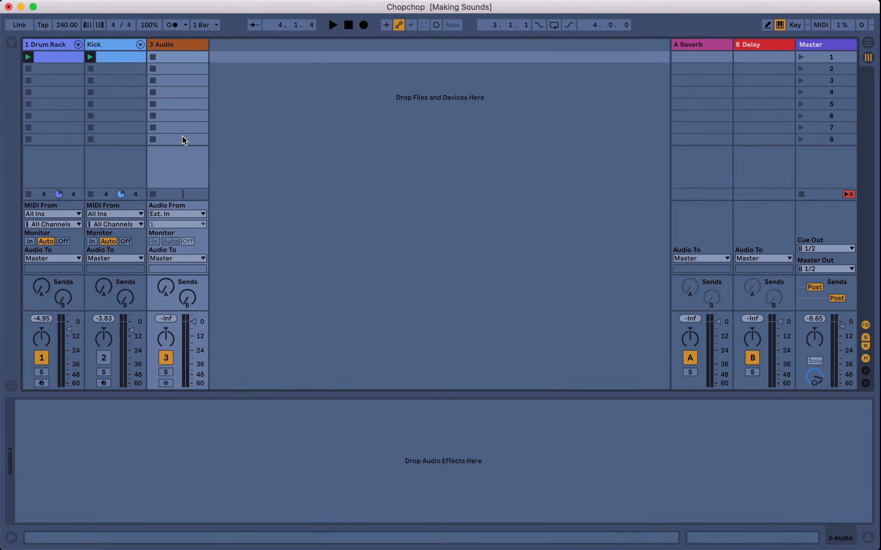
Step: Record the drum loop into the new audio track's first slot, with its input set to Resampling and the track armed
left_click(173, 214)
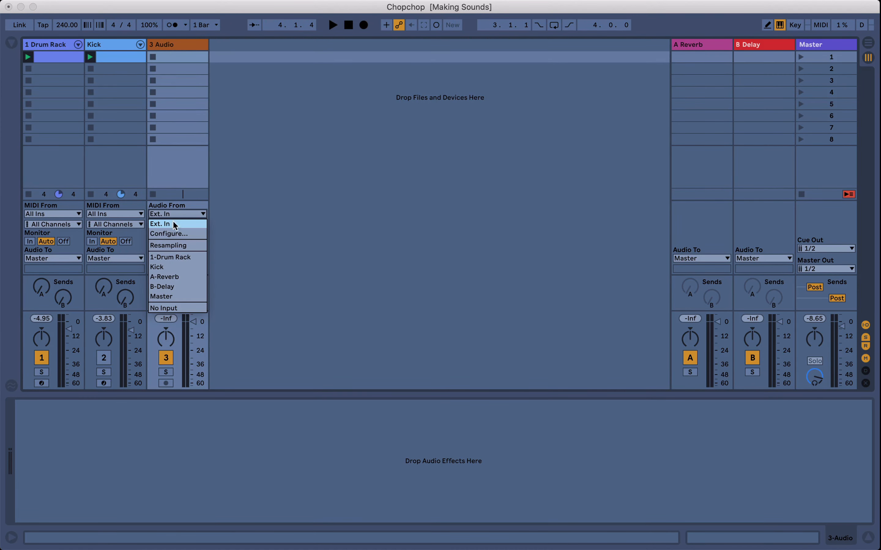
left_click(174, 246)
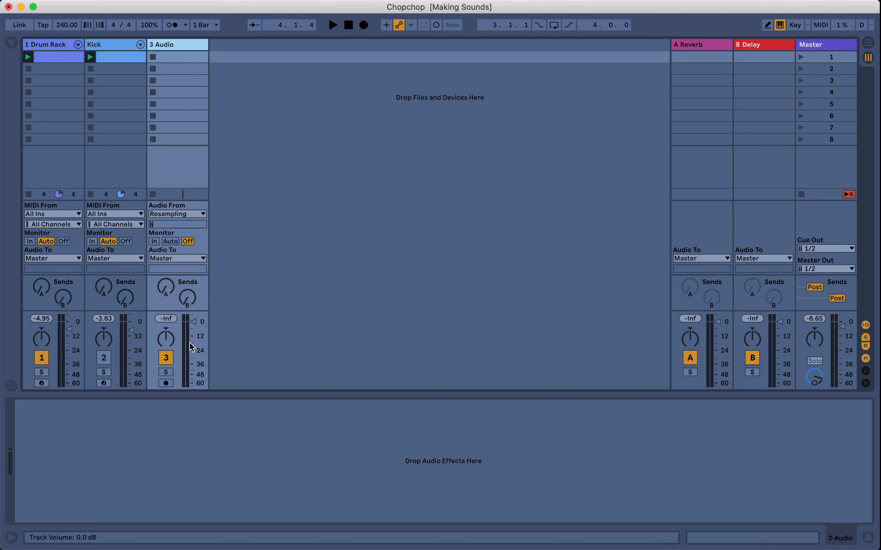
left_click(167, 383)
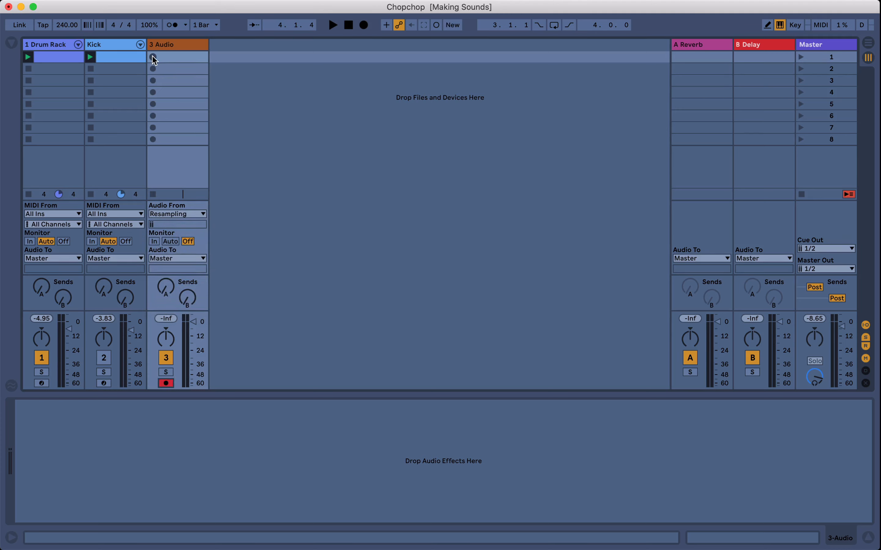
left_click(153, 58)
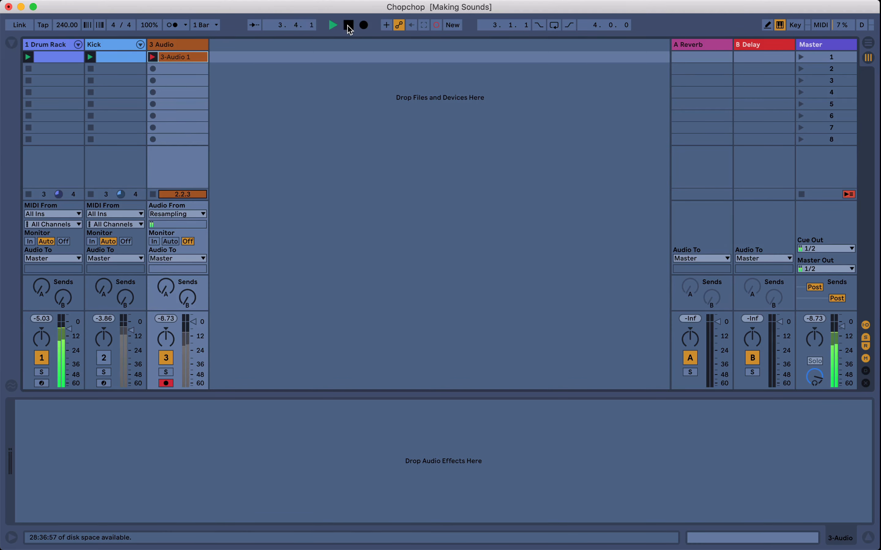
left_click(348, 25)
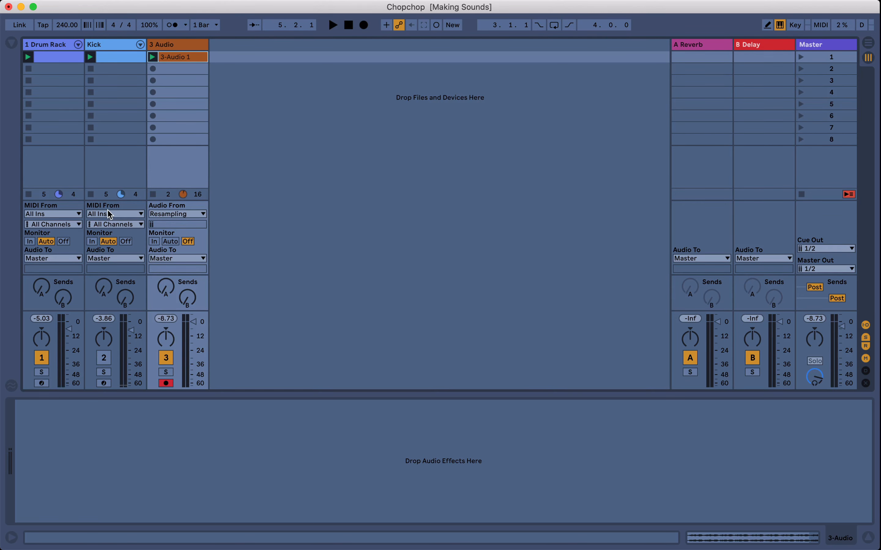
Step: Set the project tempo to 120 BPM and mute the 1 Drum Rack track
left_click(66, 26)
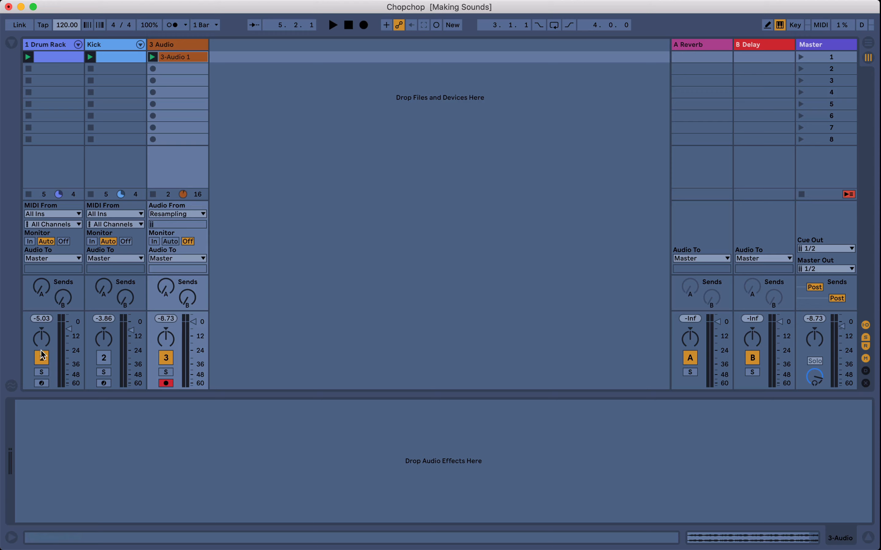
left_click(44, 359)
Step: Try the Beats warp mode on the recorded 3-Audio 1 clip and audition it
double_click(174, 57)
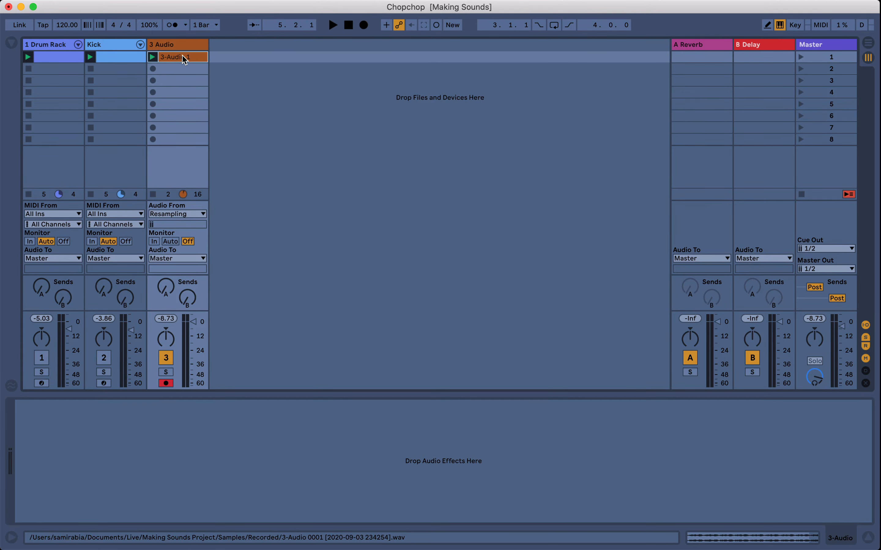
left_click(146, 303)
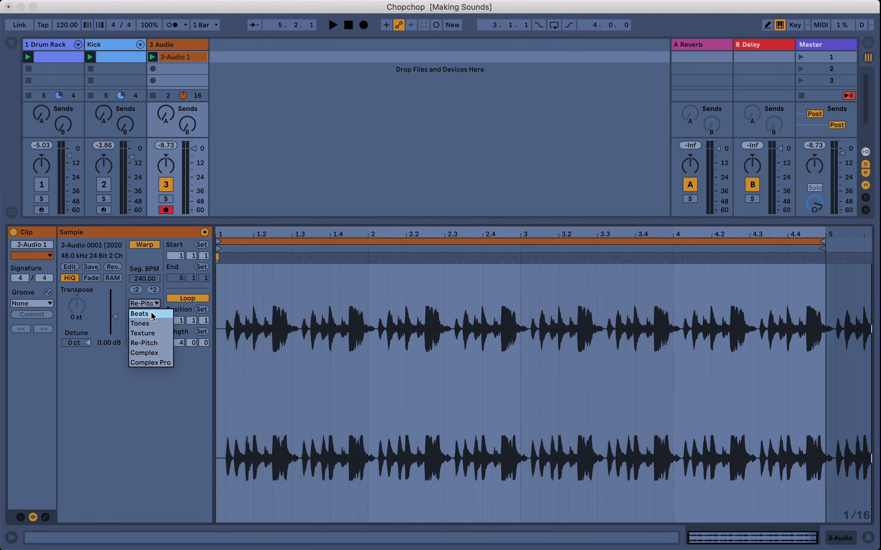
left_click(150, 314)
key("space")
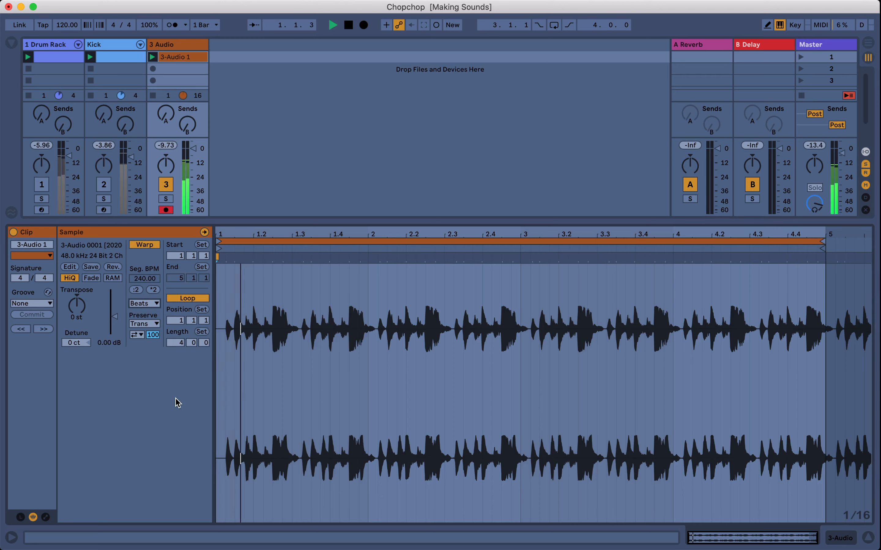
key("space")
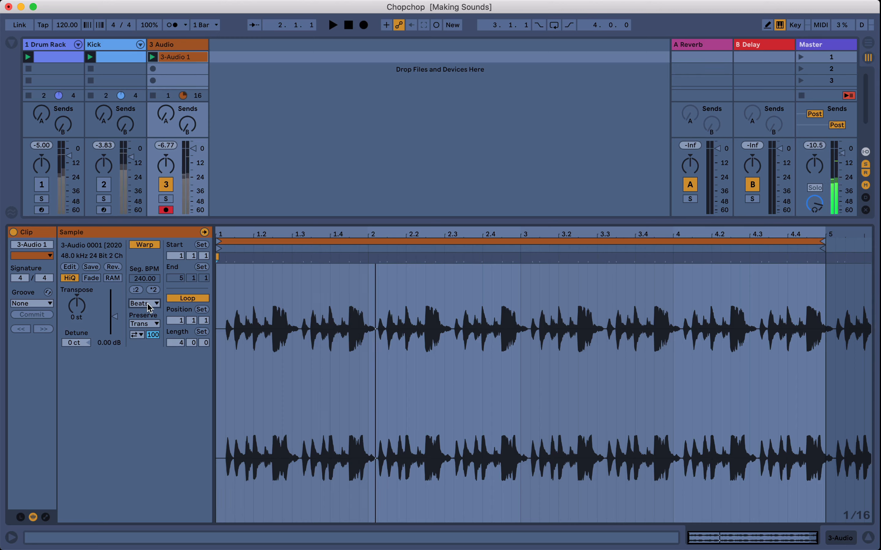
Step: Set the recorded clip's warp mode to Re-Pitch, play it, and show the track's device view
left_click(145, 303)
left_click(149, 346)
key("space")
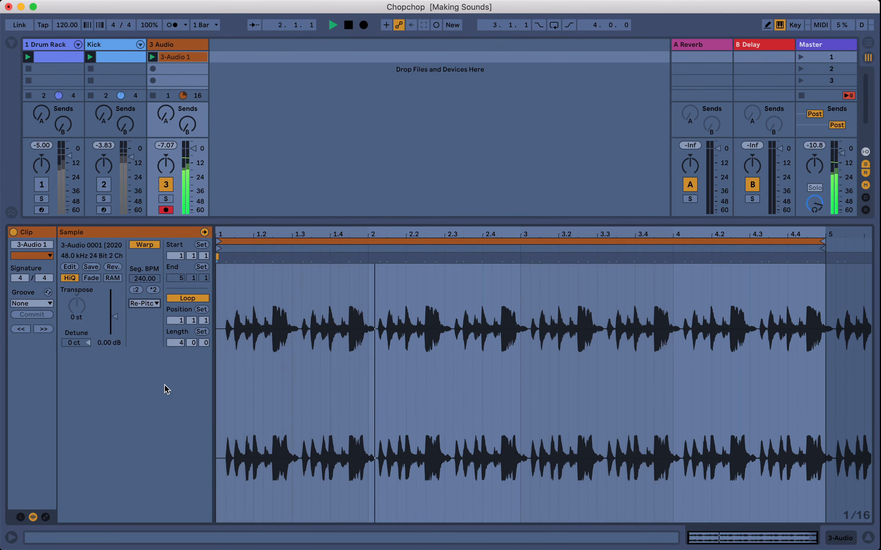
key("shift+Tab")
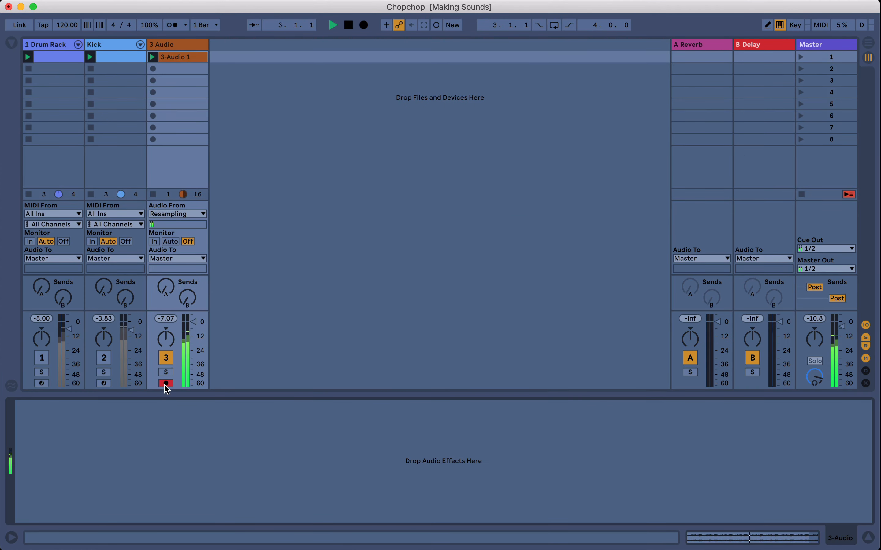
Step: Stop playback, add EQ Eight from the EQ collection to the 3 Audio track, and expand its spectrum display
key("space")
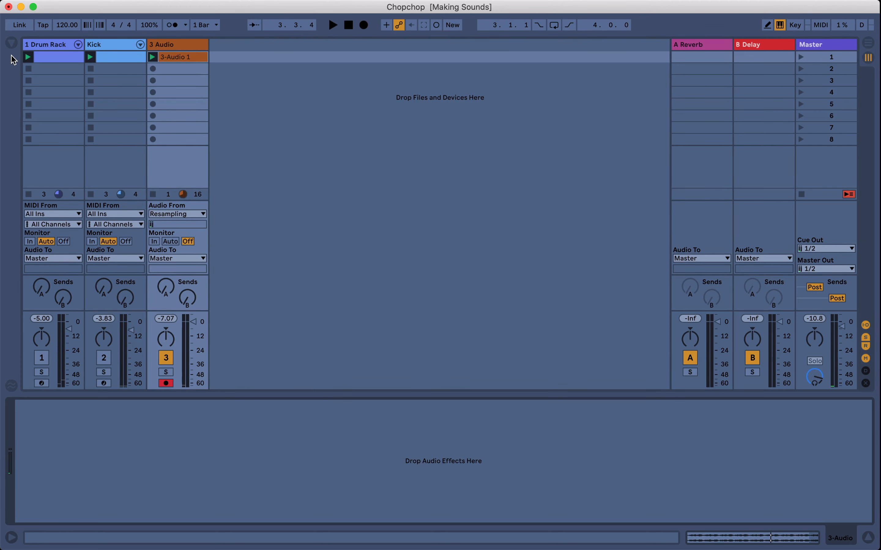
left_click(11, 44)
left_click(36, 84)
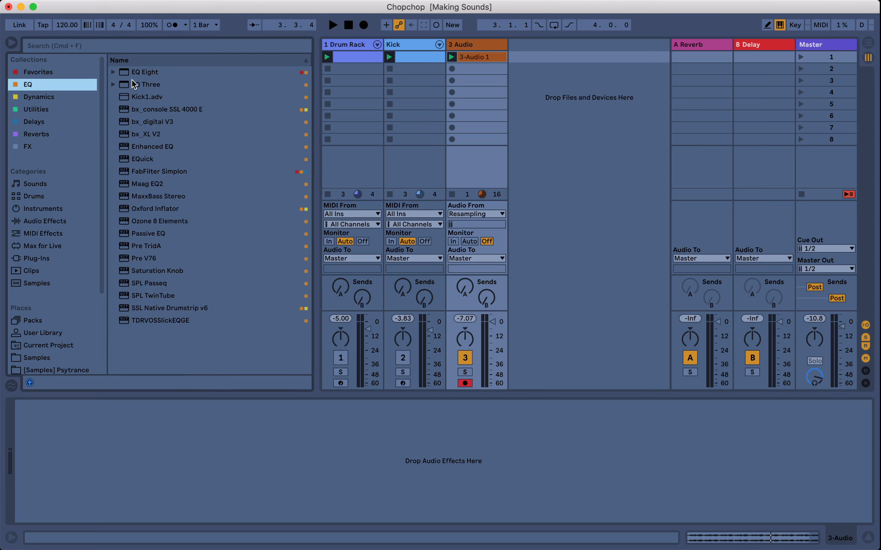
left_click(143, 86)
left_click_drag(142, 73, 216, 461)
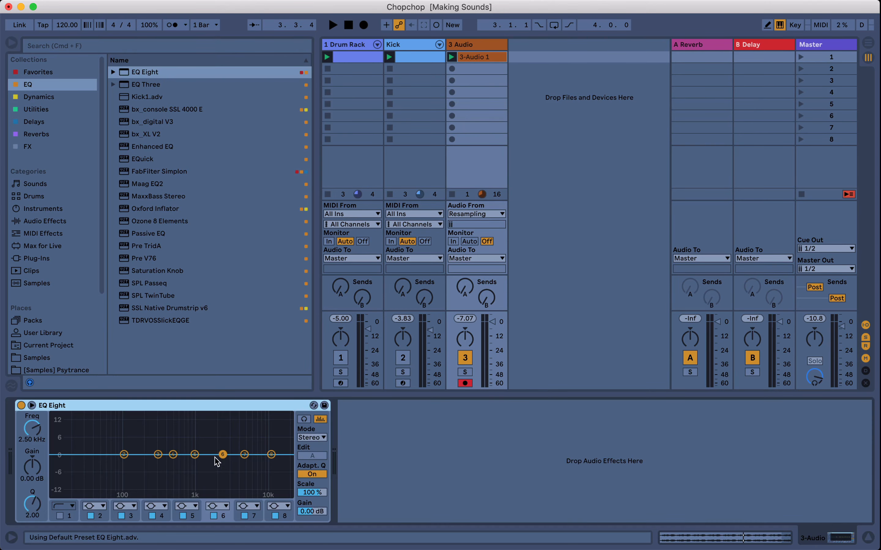
left_click(12, 42)
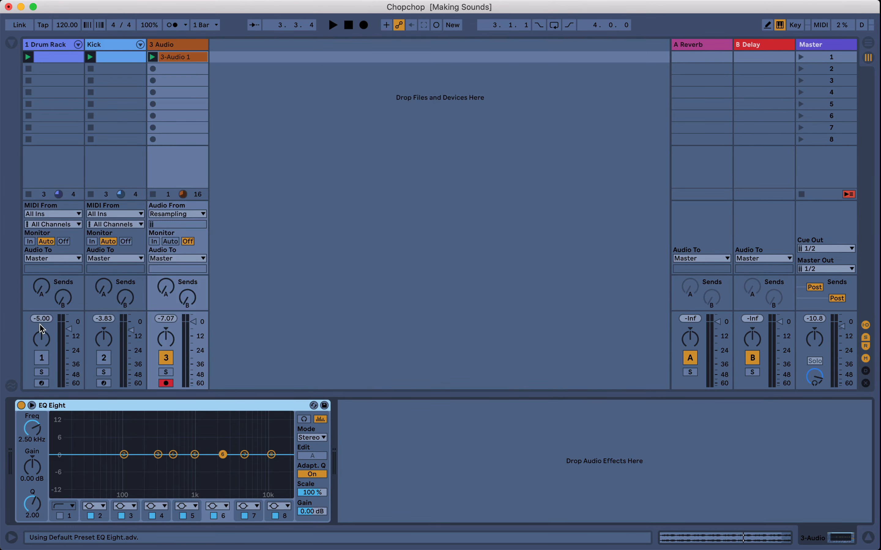
left_click(33, 405)
key("space")
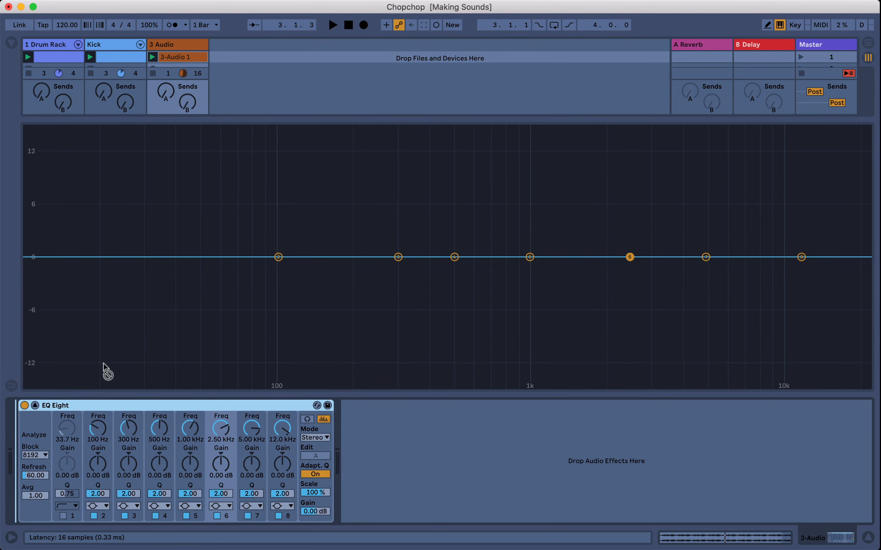
Step: Unmute 1 Drum Rack, mute 3 Audio, and play the loop with the Drum Rack track's expanded EQ Eight spectrum showing
left_click(63, 45)
left_click_drag(528, 441, 852, 443)
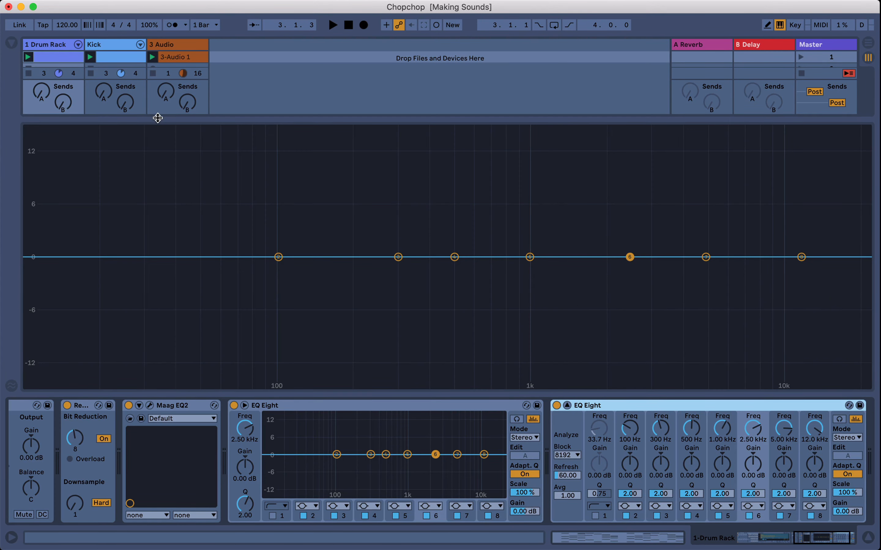
left_click_drag(158, 118, 156, 214)
left_click(165, 178)
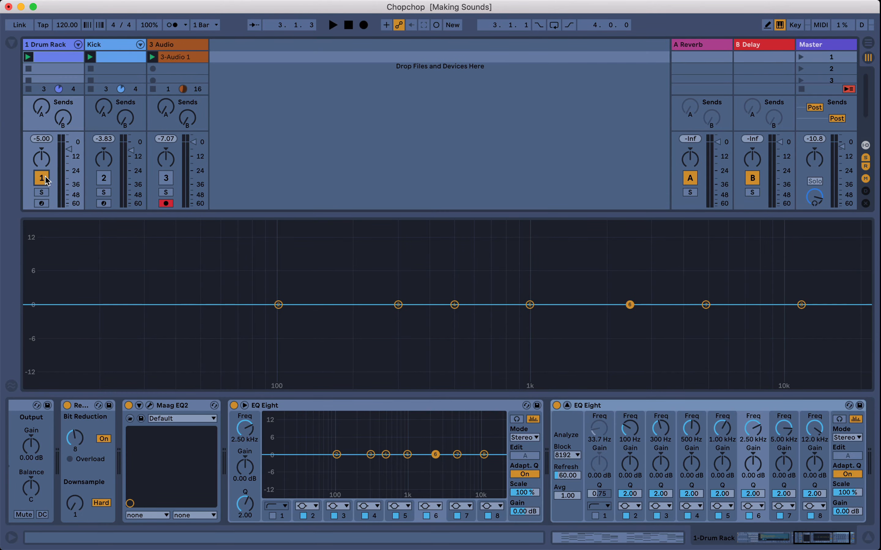
key("space")
Step: Try the drum loop with the Transpose macro at -12 st, and reset the macro to 0 st
scroll(268, 411, "left", 2)
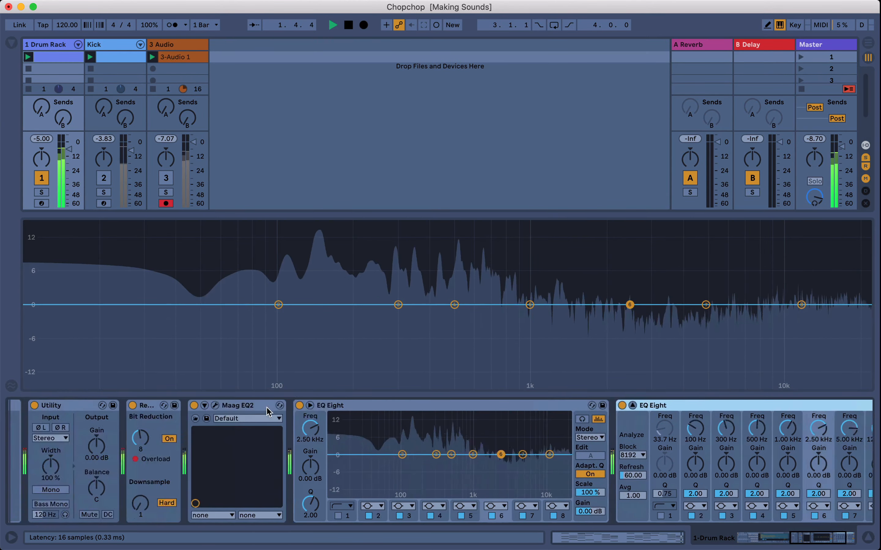
scroll(268, 411, "left", 5)
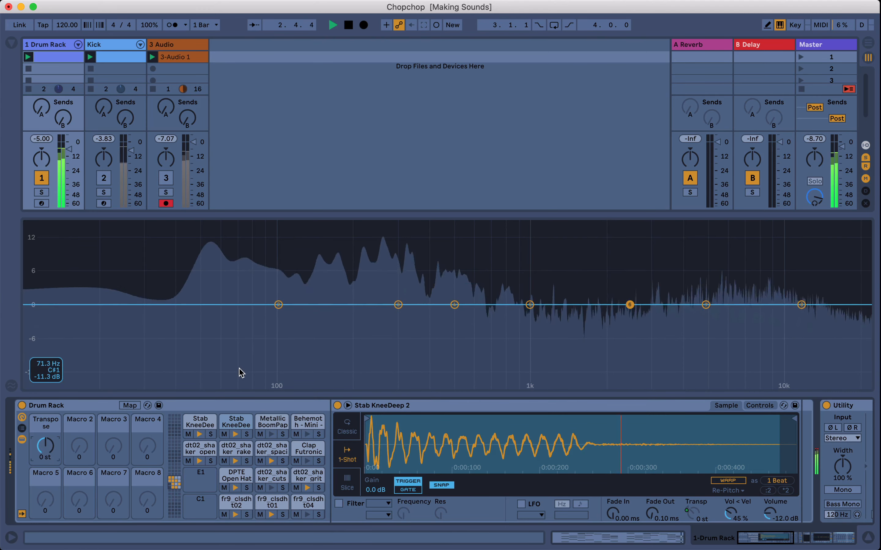
key("space")
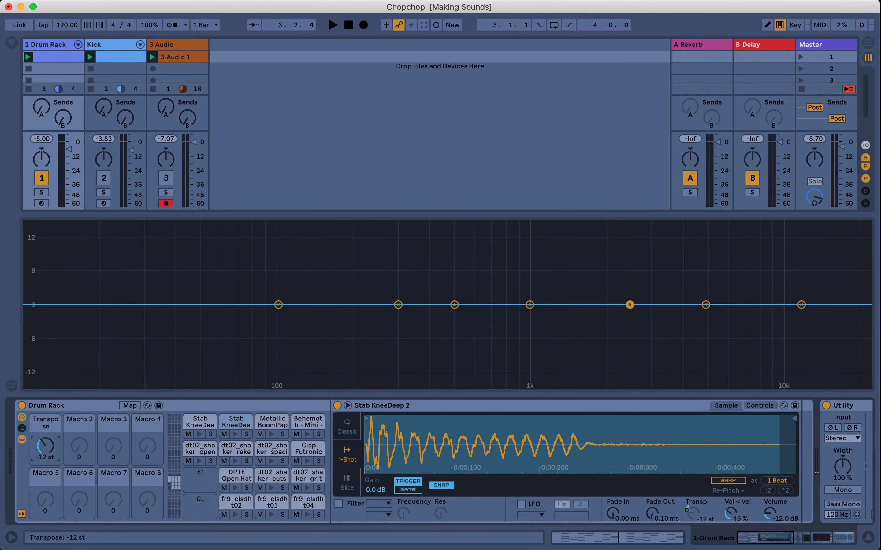
key("space")
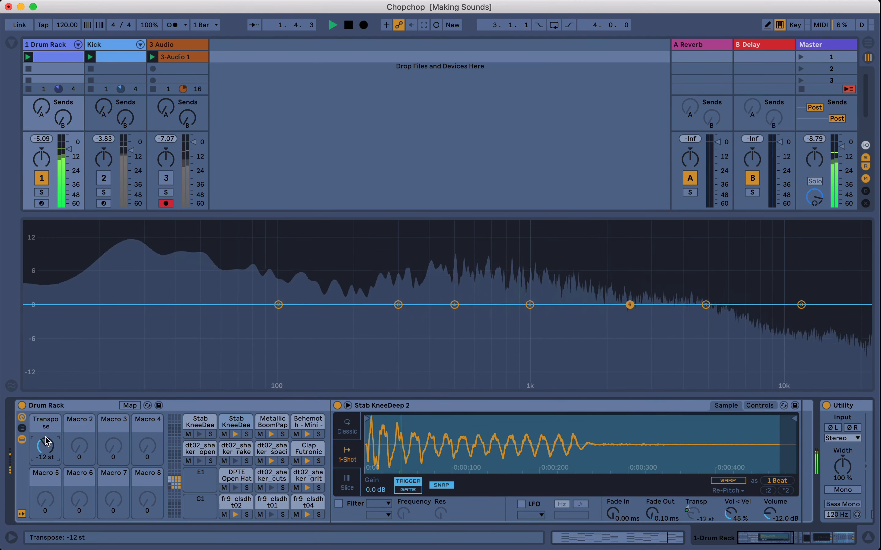
key("space")
double_click(46, 442)
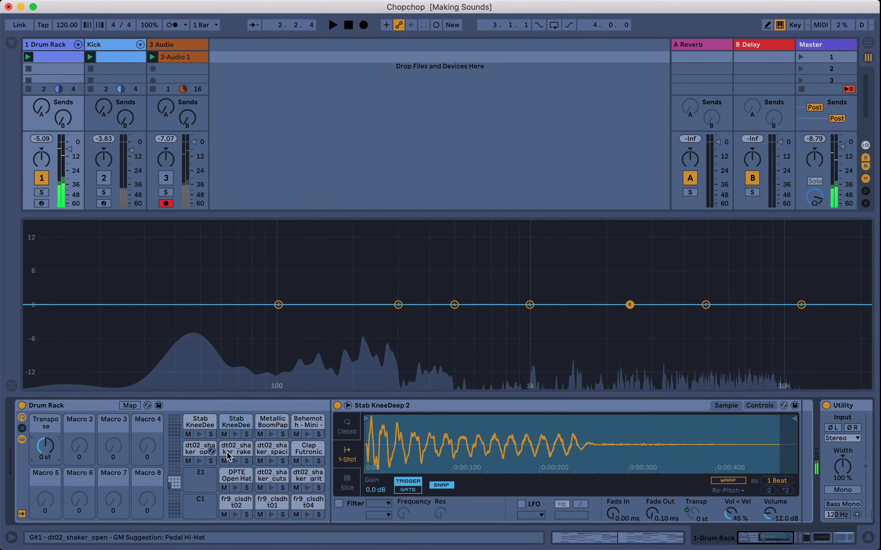
Step: Try the drum loop with Redux's Downsample set to 9
scroll(228, 457, "right", 10)
left_click(562, 408)
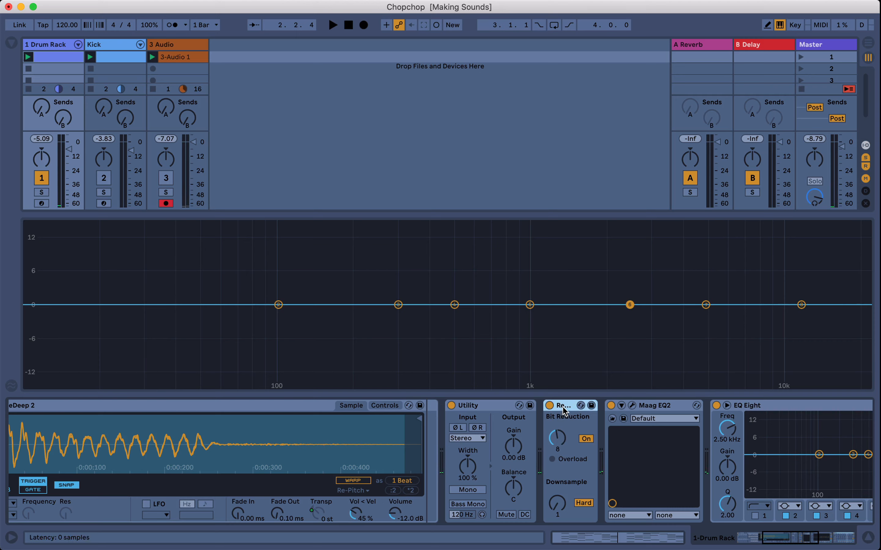
left_click_drag(559, 500, 559, 490)
key("space")
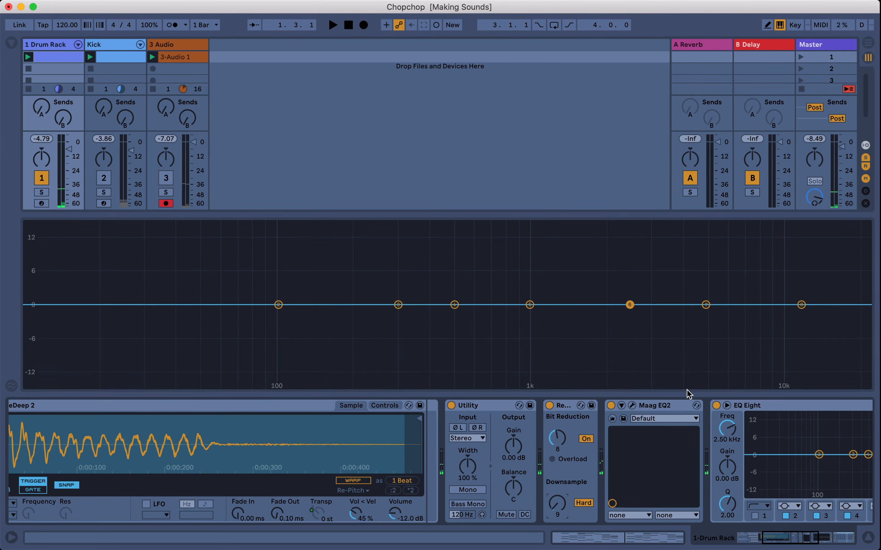
Step: Mute 1 Drum Rack, unmute 3 Audio, and play the recorded clip to inspect its spectrum in EQ Eight
left_click(40, 177)
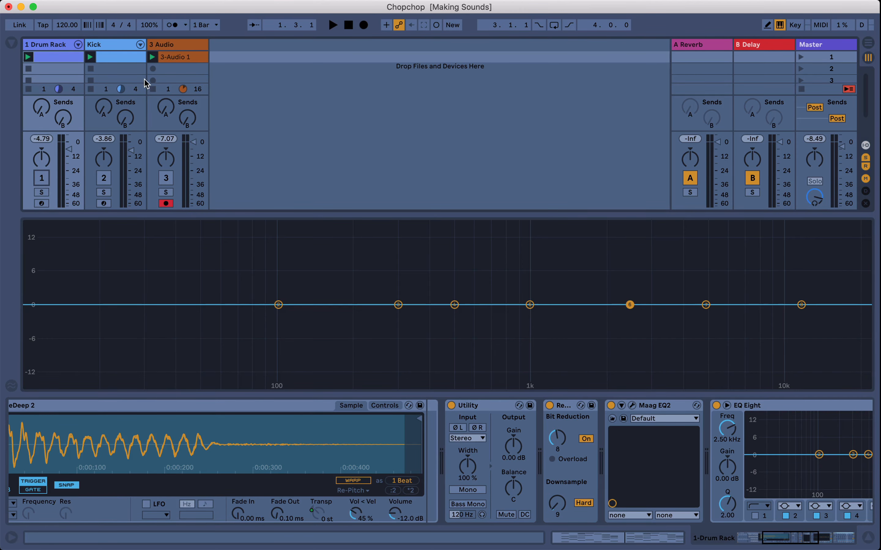
left_click(165, 47)
left_click(168, 177)
key("space")
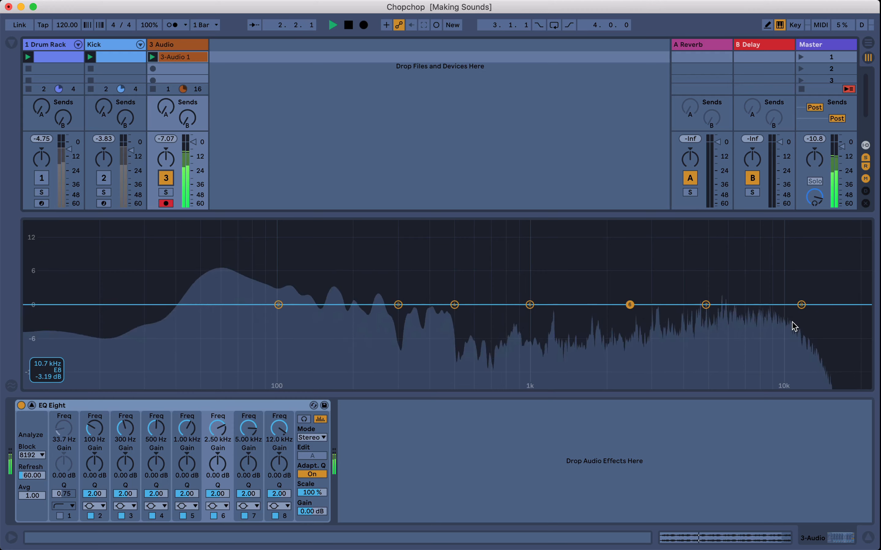
key("space")
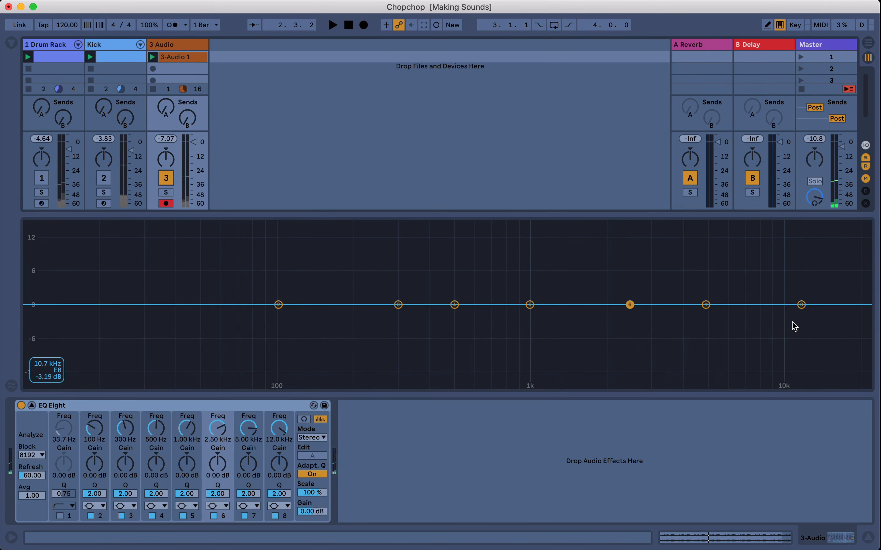
Step: Shorten the 3-Audio 1 clip's loop to a length of 0.2.0 starting at 1.1.1, and audition it
key("shift+Tab")
key("shift+Tab")
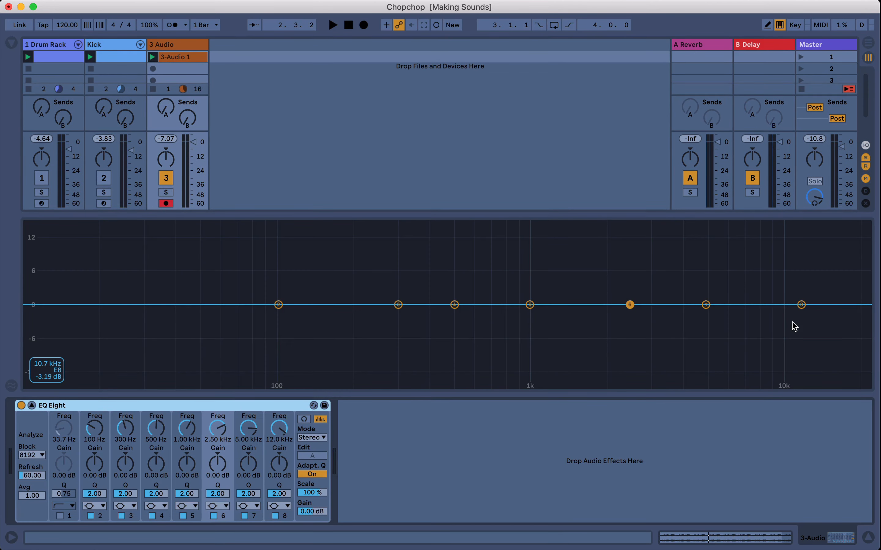
key("shift+Tab")
left_click_drag(819, 240, 291, 233)
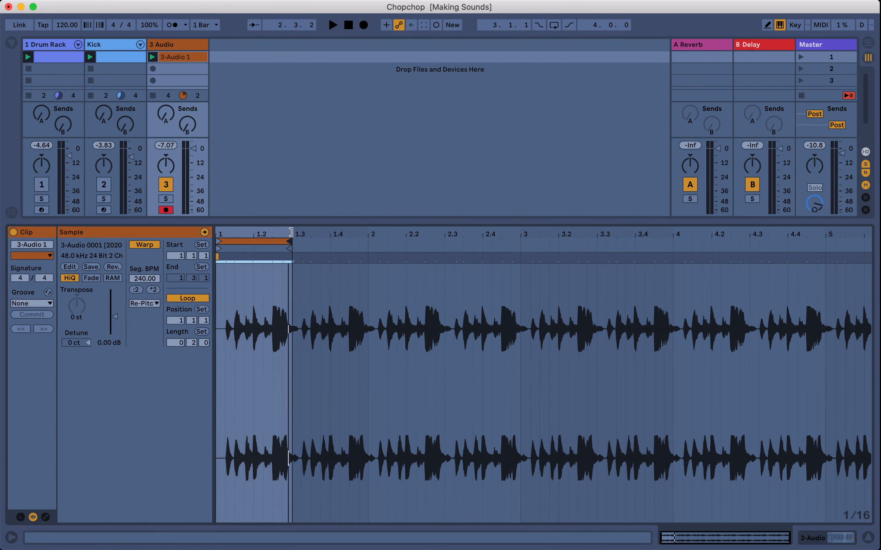
left_click(228, 246)
key("space")
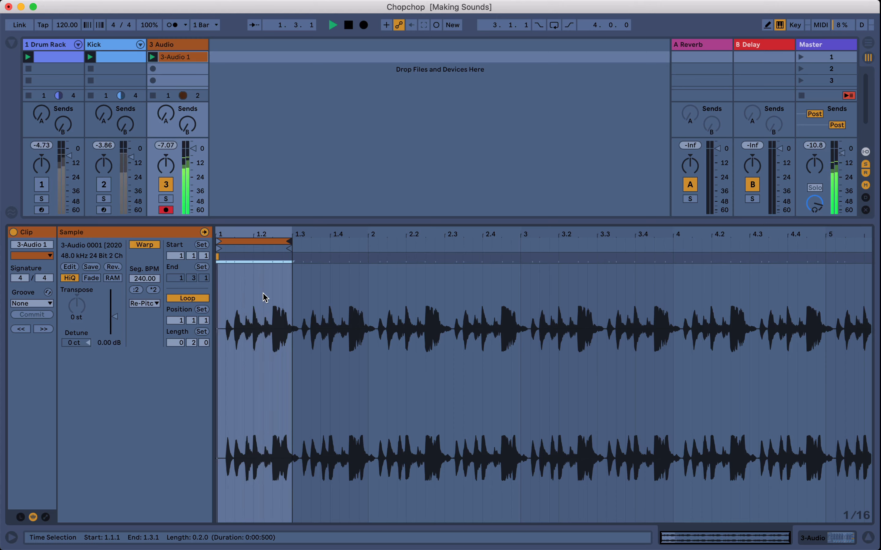
key("space")
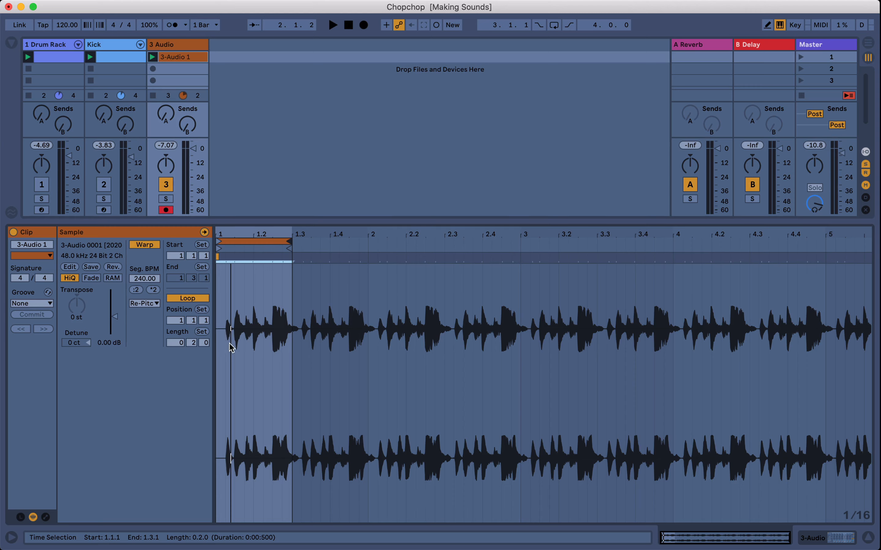
key("space")
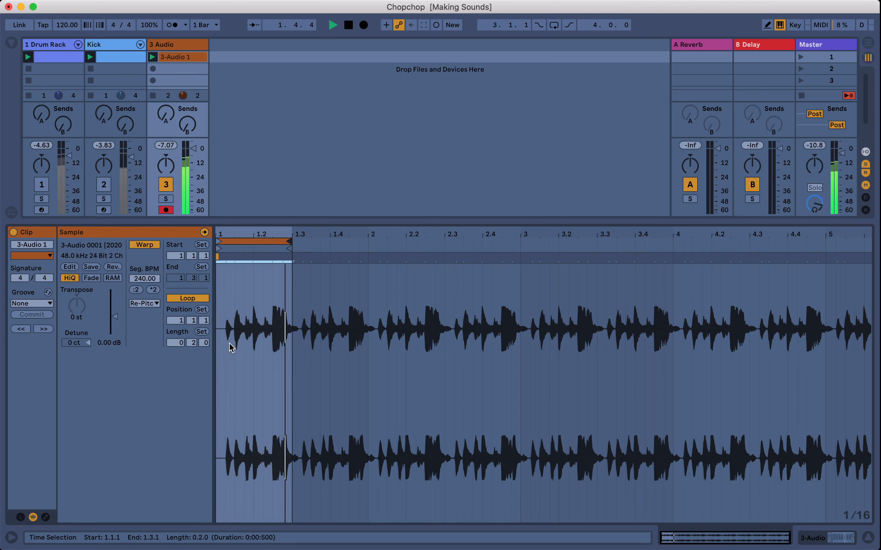
key("space")
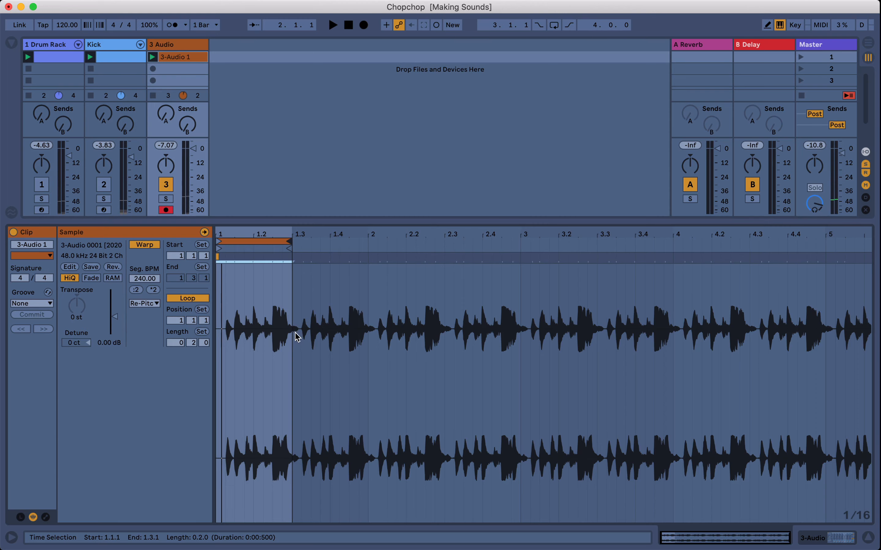
Step: Collapse the 3 Audio track's expanded EQ Eight display and delete the recorded 3-Audio 1 clip
key("shift+Tab")
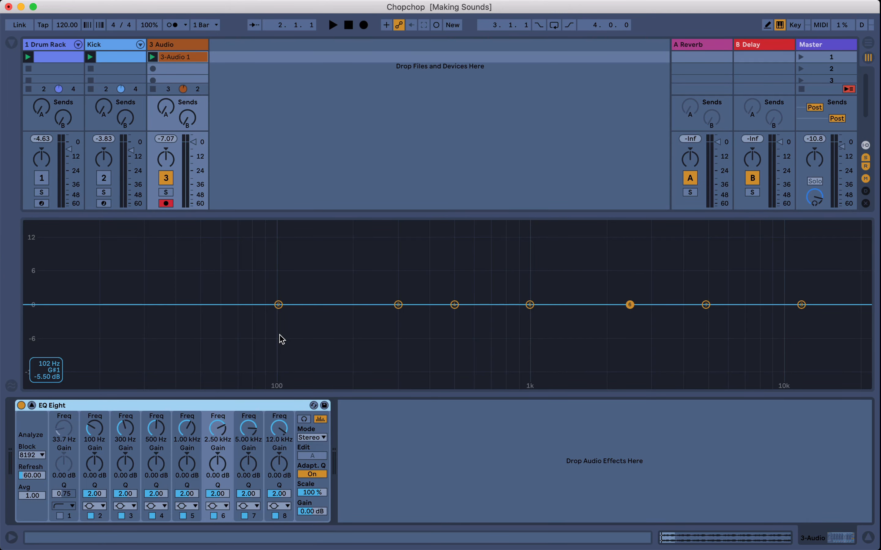
left_click(32, 405)
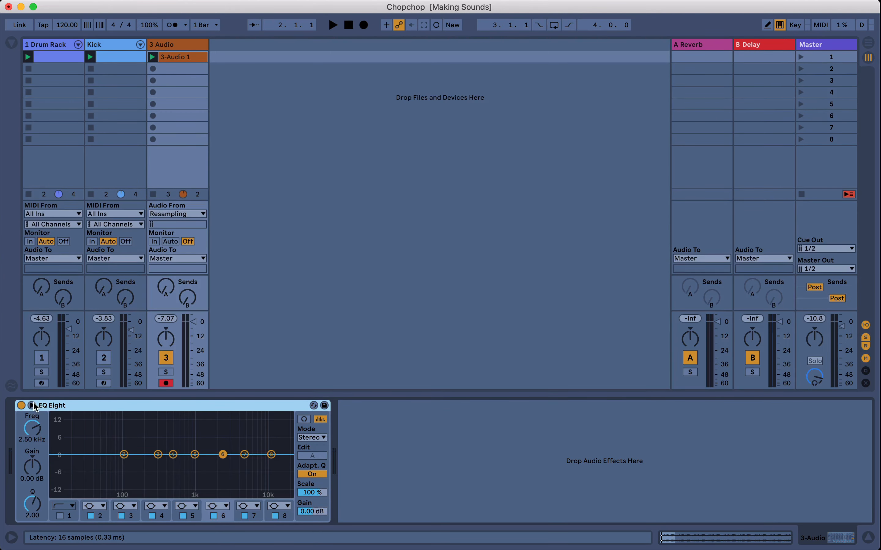
key("Delete")
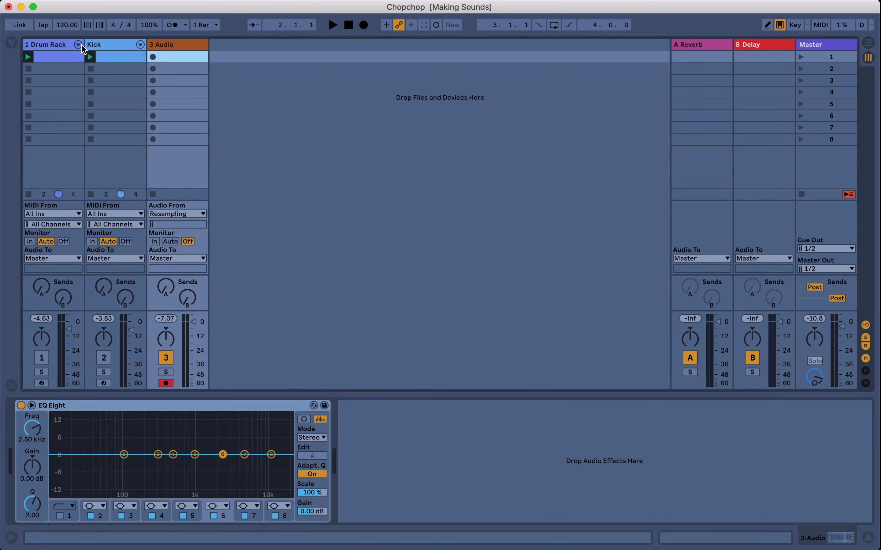
Step: Unmute the 1 Drum Rack track and audition its Stab KneeDeep 1 pad
left_click(51, 44)
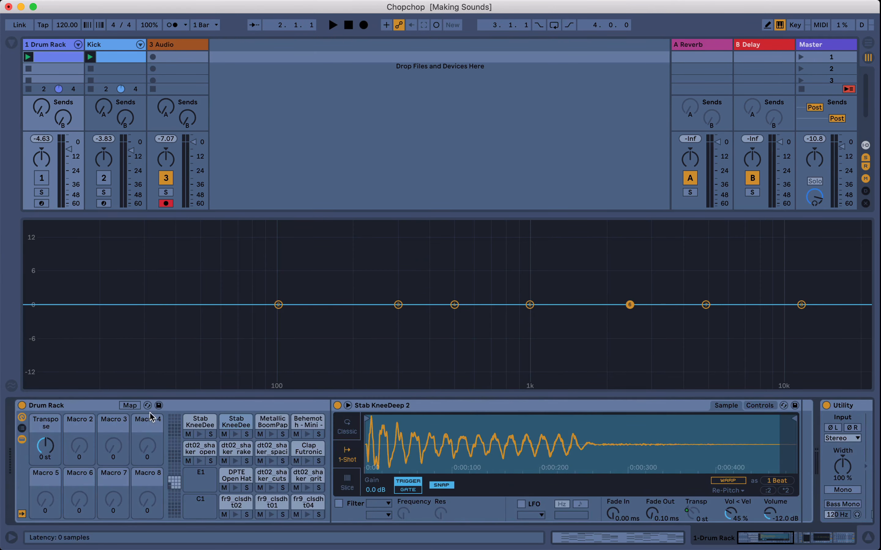
left_click(196, 424)
left_click(199, 435)
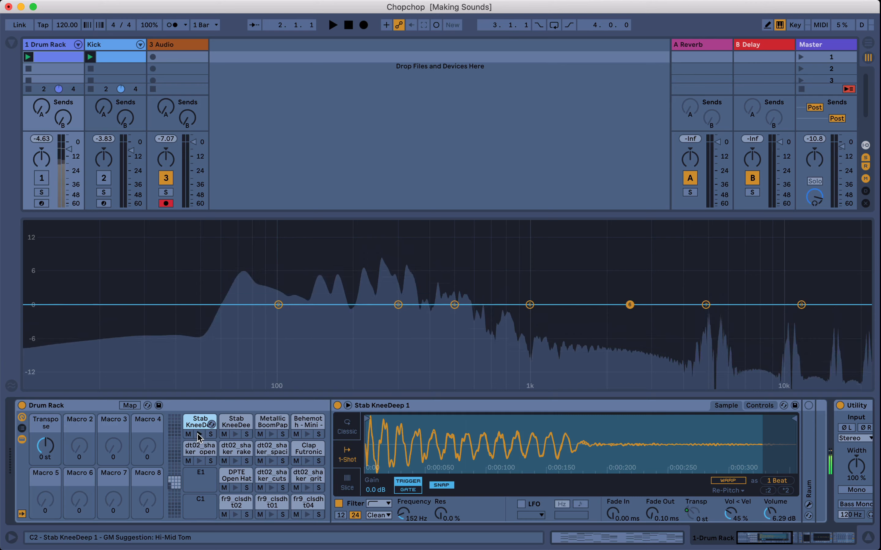
left_click(41, 178)
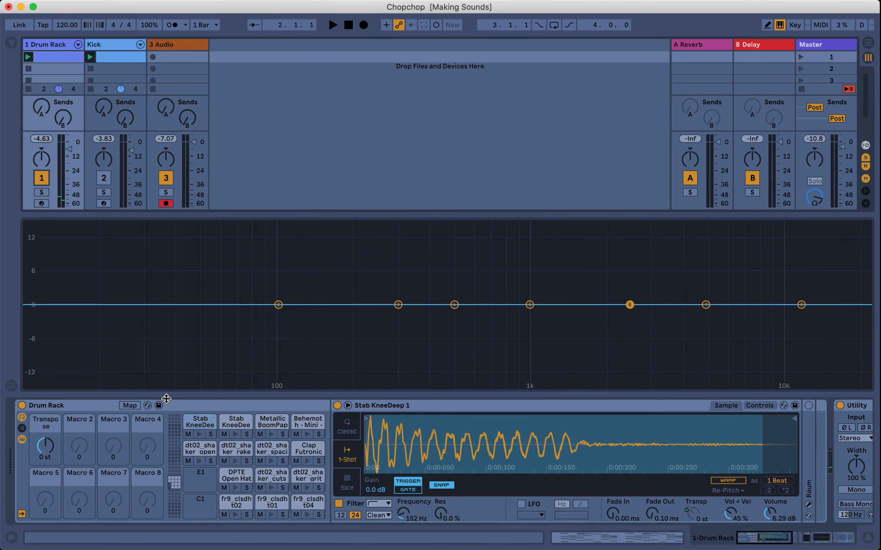
left_click(199, 434)
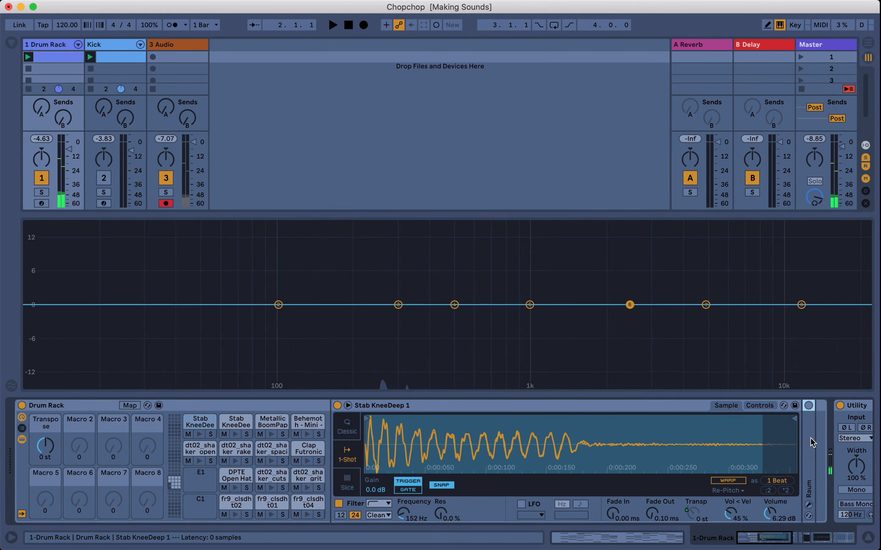
Step: Set Redux's Downsample to 1, enable the Raum reverb on the Stab KneeDeep 1 pad, and play the loop
double_click(810, 439)
scroll(804, 442, "right", 15)
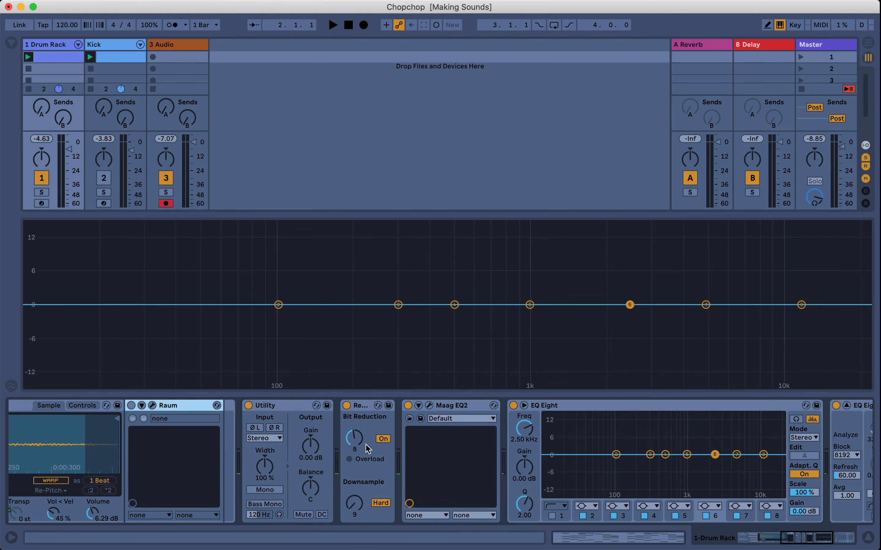
left_click_drag(358, 504, 358, 512)
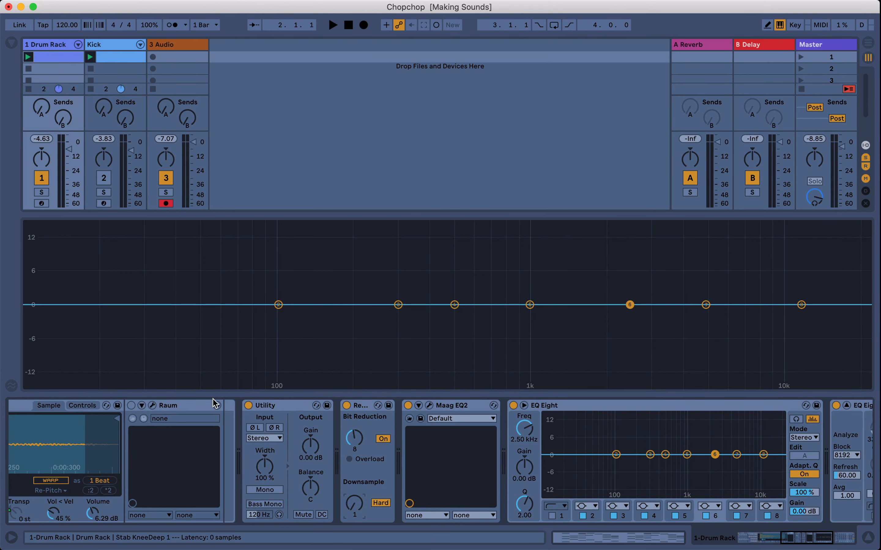
left_click(130, 407)
key("space")
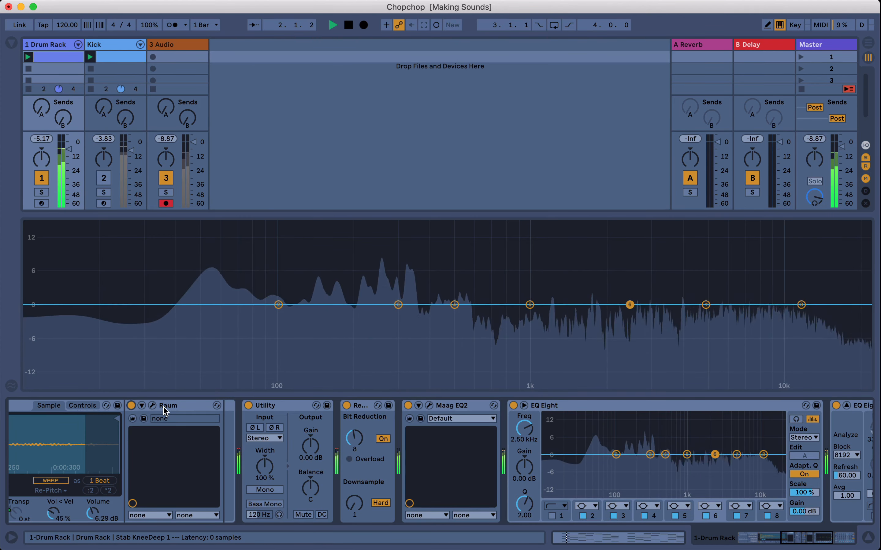
Step: Set the project tempo to 240 BPM and show the 1 Drum Rack track's devices
left_click(169, 58)
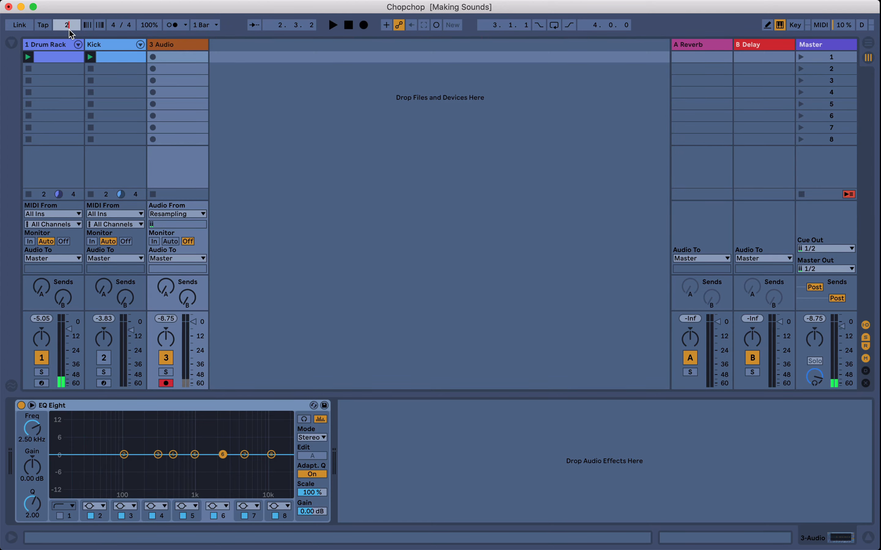
left_click(48, 45)
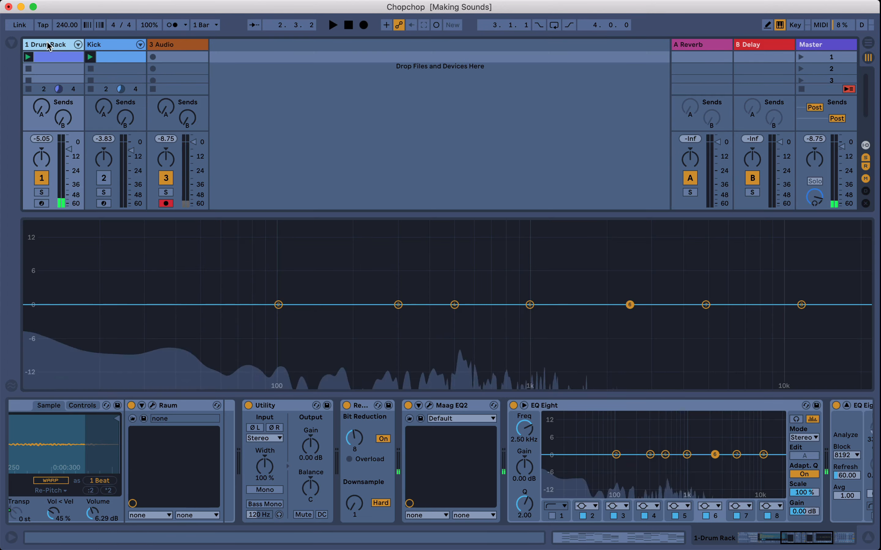
Step: Resample the 240 BPM loop into the first slot of 3 Audio, then mute 1 Drum Rack and unmute Kick
scroll(66, 412, "left", 10)
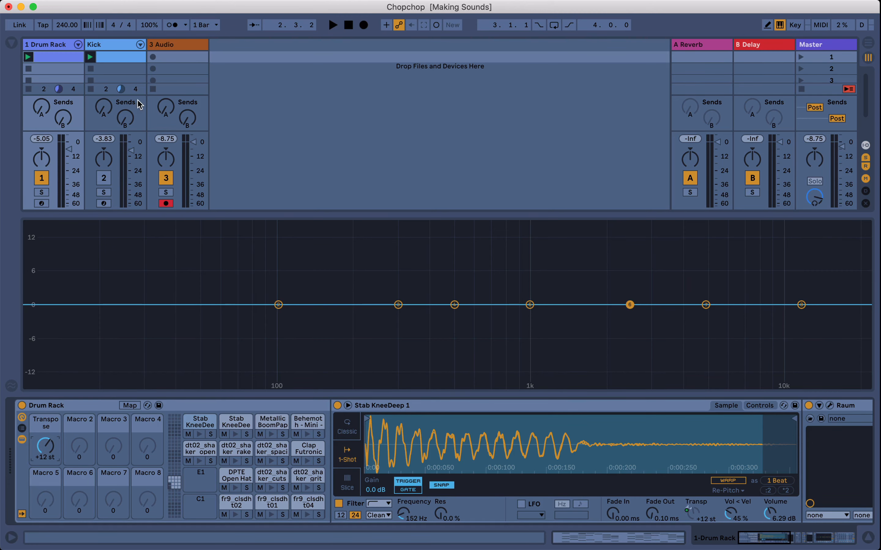
left_click(153, 57)
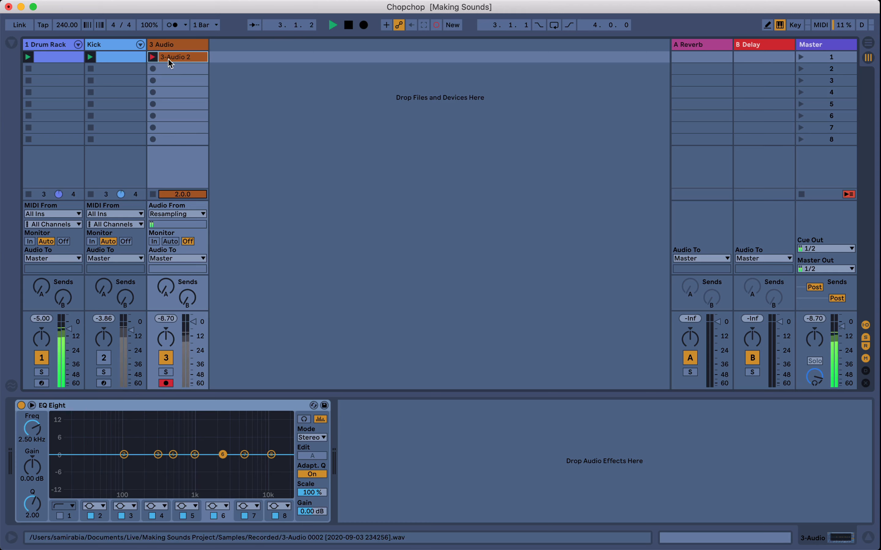
left_click(48, 357)
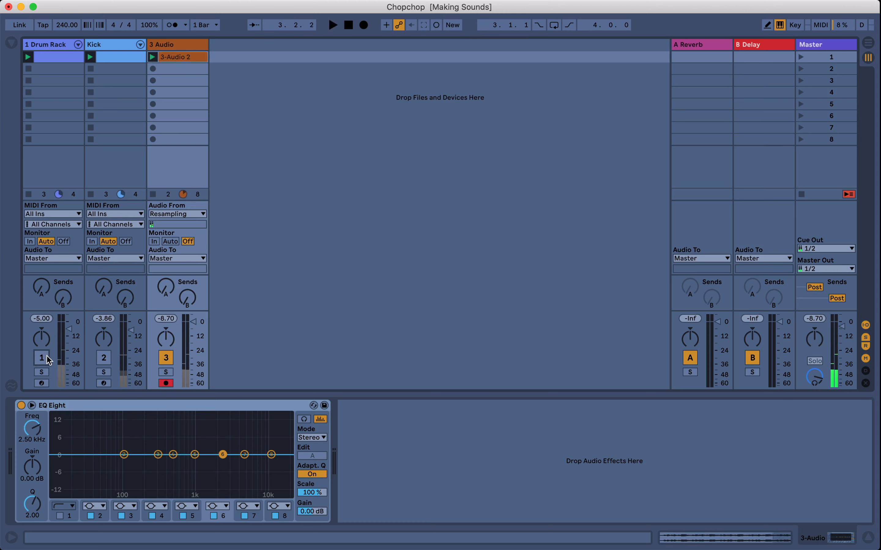
left_click(106, 358)
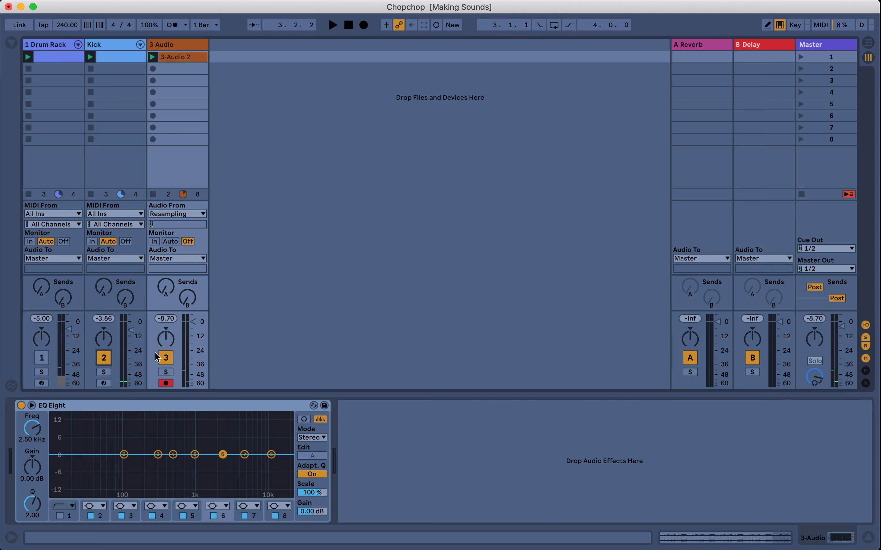
Step: Set the project tempo to 120 BPM and play the resampled 3-Audio 2 clip with the kick
left_click(65, 29)
type("120")
key("Return")
key("space")
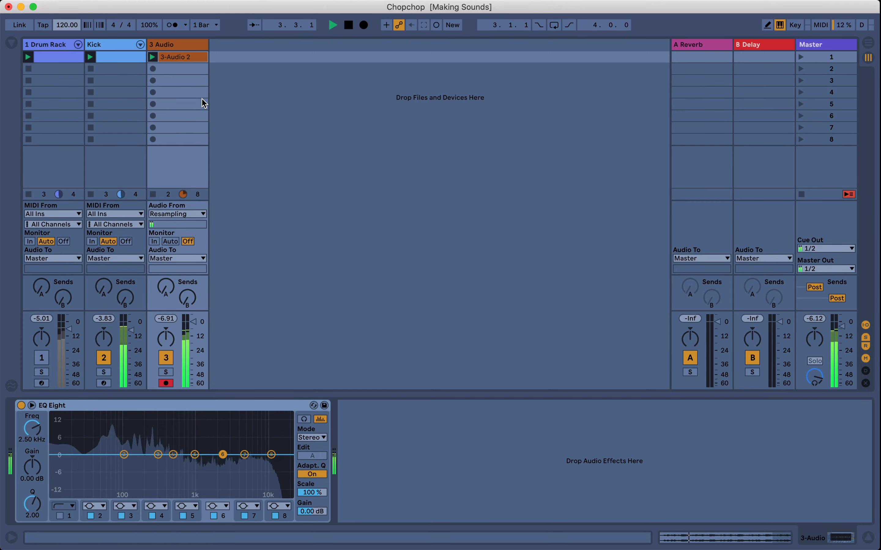
Step: Open the 3-Audio 2 clip and shorten its loop to two beats (0.2.0) while auditioning it
left_click(182, 61)
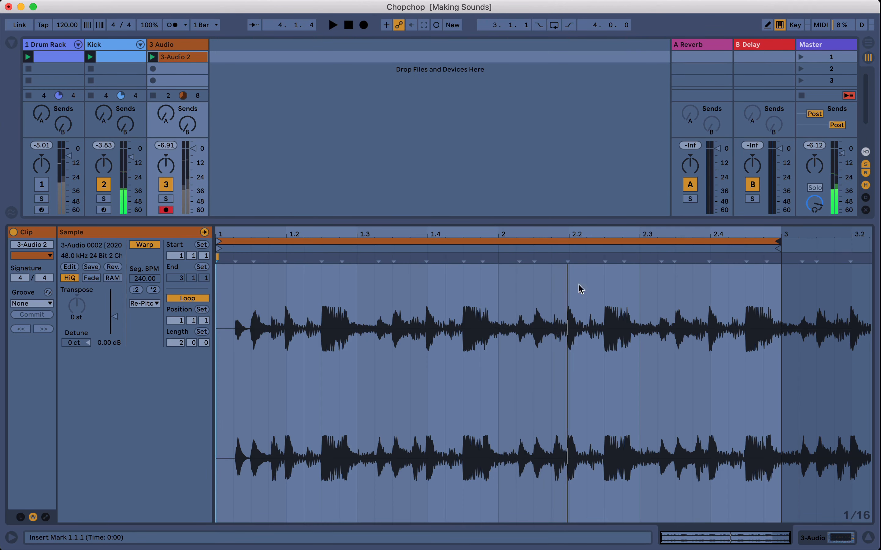
left_click_drag(774, 245, 285, 308)
key("space")
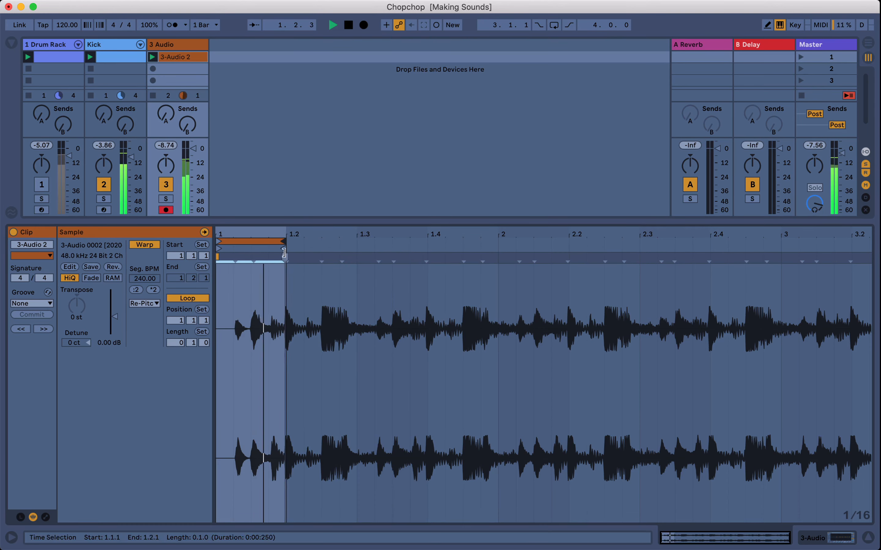
left_click_drag(285, 240, 358, 239)
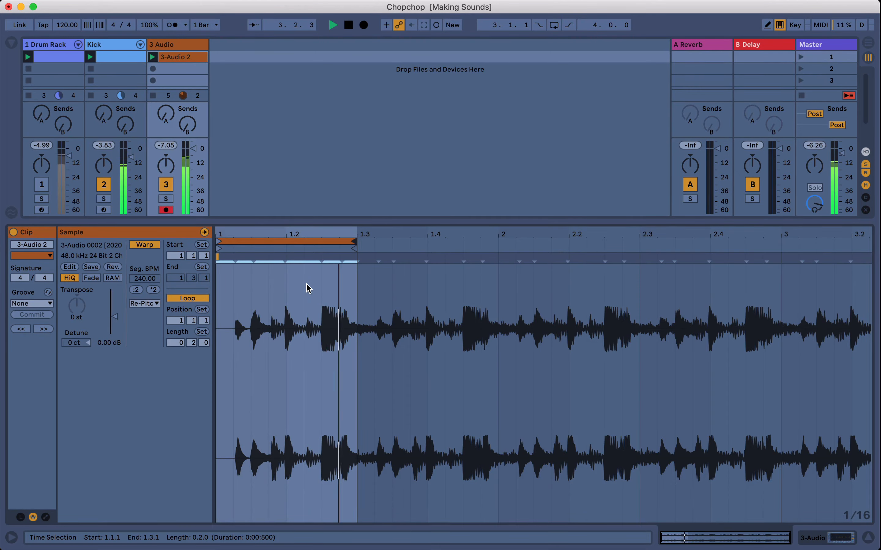
Step: Bypass Redux on the 1 Drum Rack track and set the project tempo to 240 BPM
key("shift+Tab")
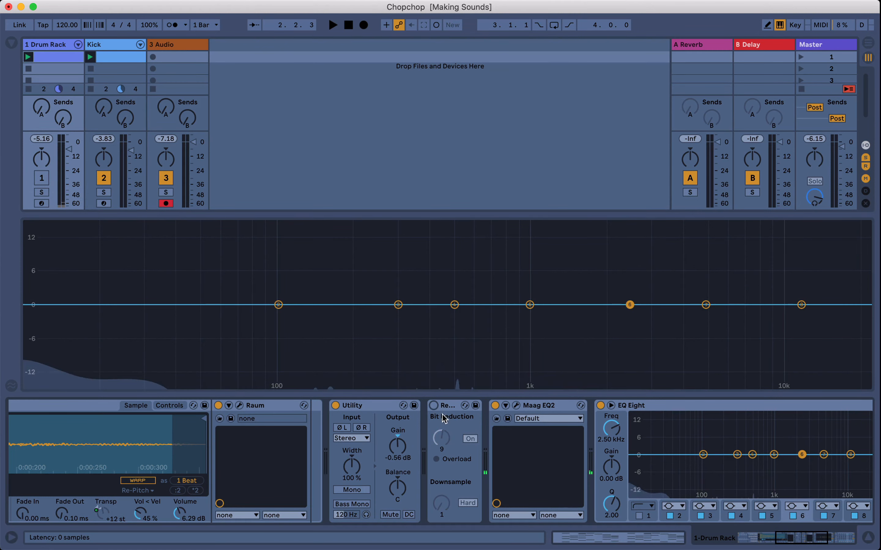
left_click(433, 407)
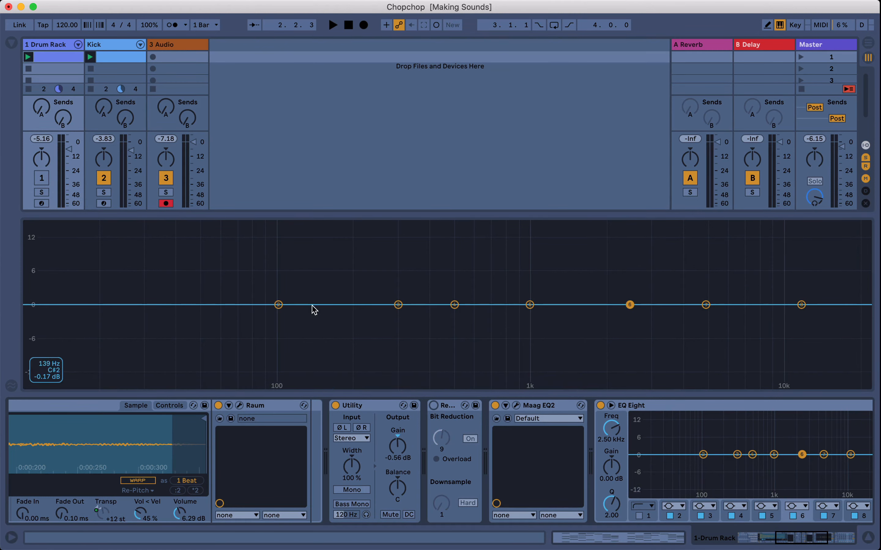
left_click(57, 29)
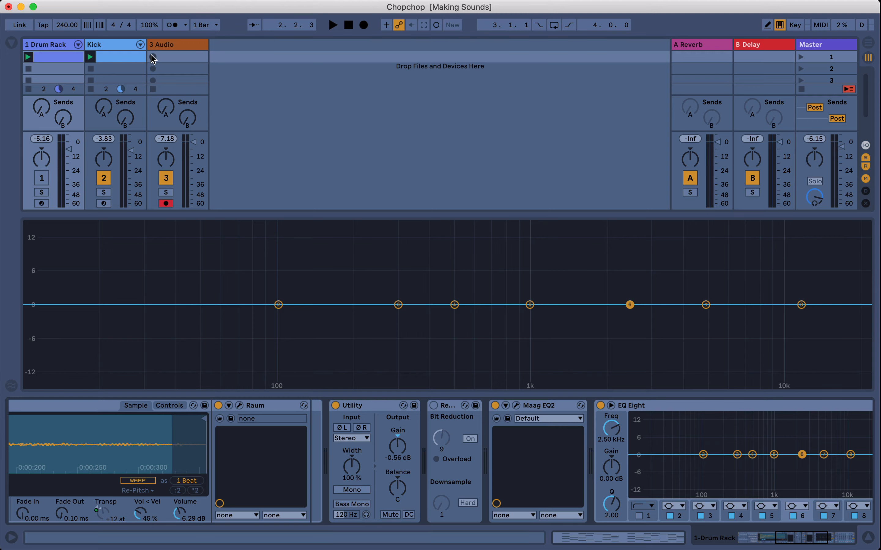
Step: Mute Kick, unmute 1 Drum Rack, and resample four bars into the first slot of 3 Audio
left_click(104, 180)
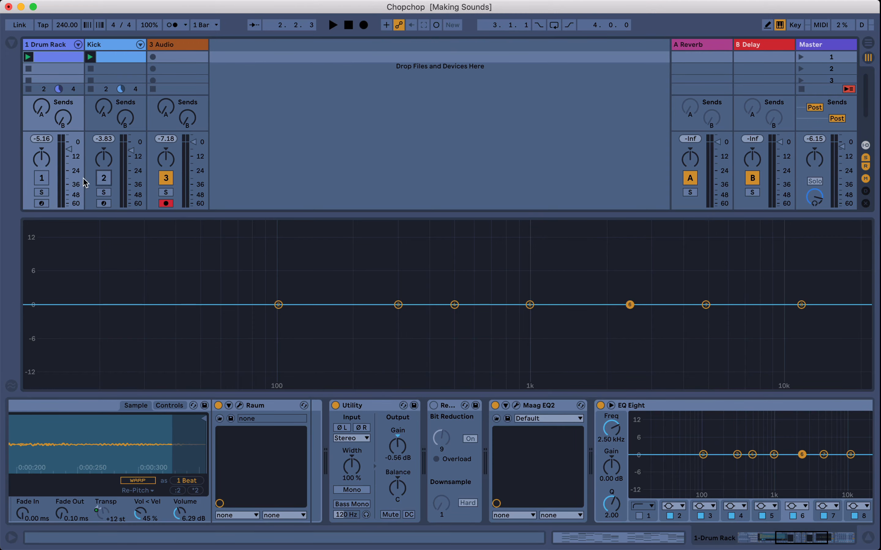
left_click(153, 58)
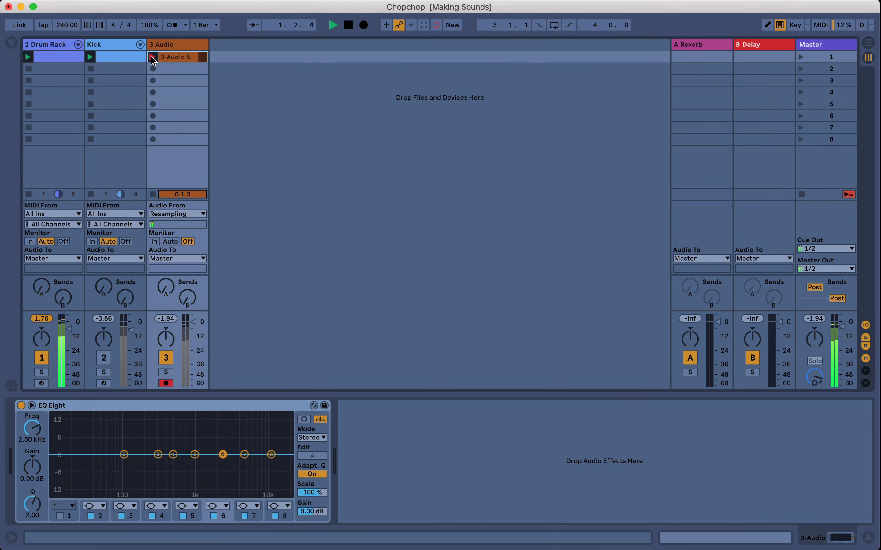
left_click(348, 29)
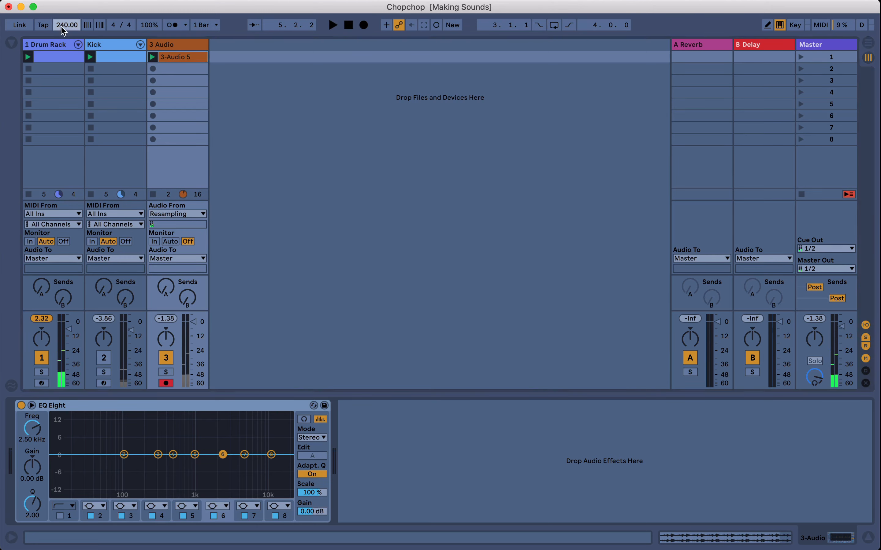
Step: Set the tempo to 120 BPM, swap the muting from Kick to 1 Drum Rack, and play the 3-Audio 5 clip
left_click_drag(61, 26, 43, 256)
left_click(47, 355)
left_click(104, 360)
key("space")
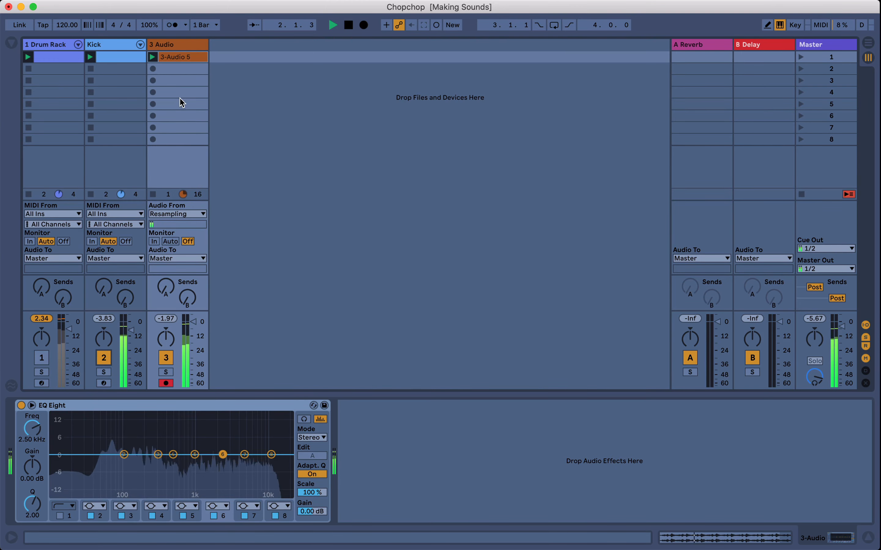
Step: Shorten the 3-Audio 5 clip's loop to two beats (0.2.0) and play it
double_click(178, 58)
key("space")
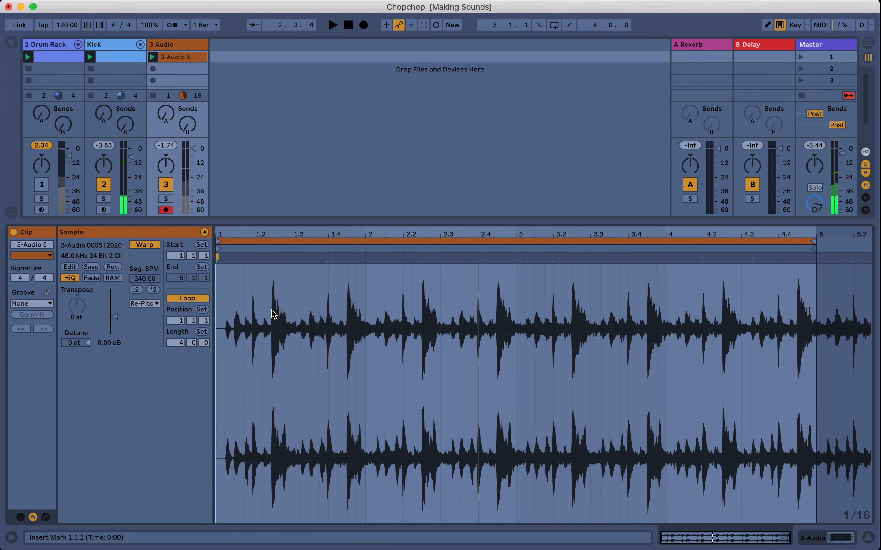
left_click_drag(813, 251, 290, 256)
key("space")
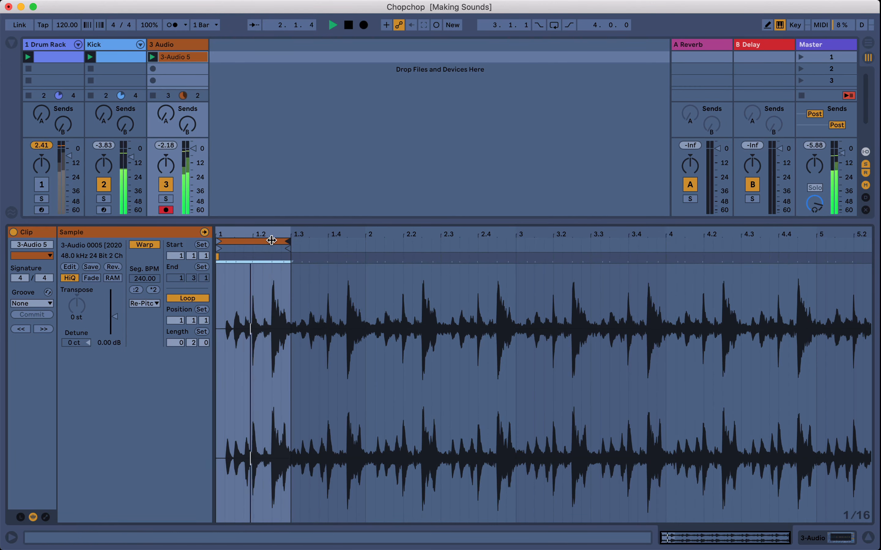
Step: Set the Drum Rack's Transpose macro to +11 st and the project tempo to 240 BPM
key("shift+Tab")
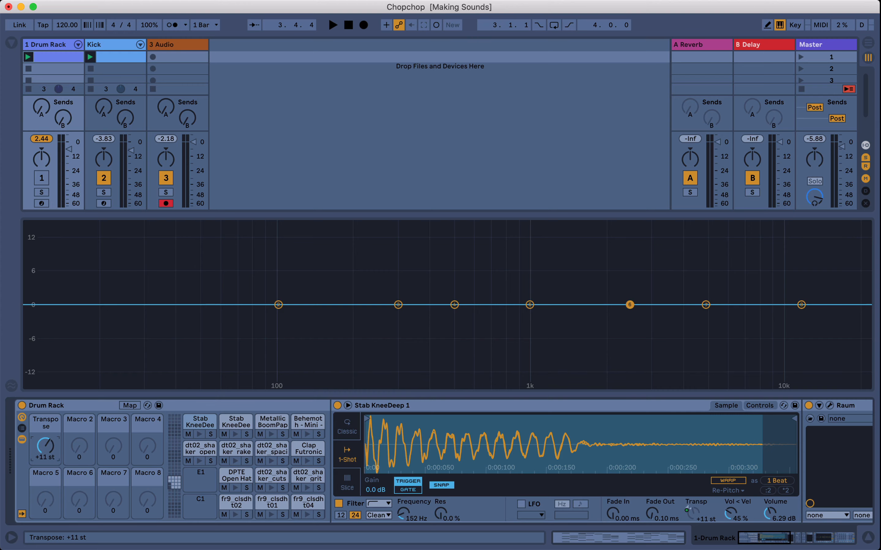
key("shift+Tab")
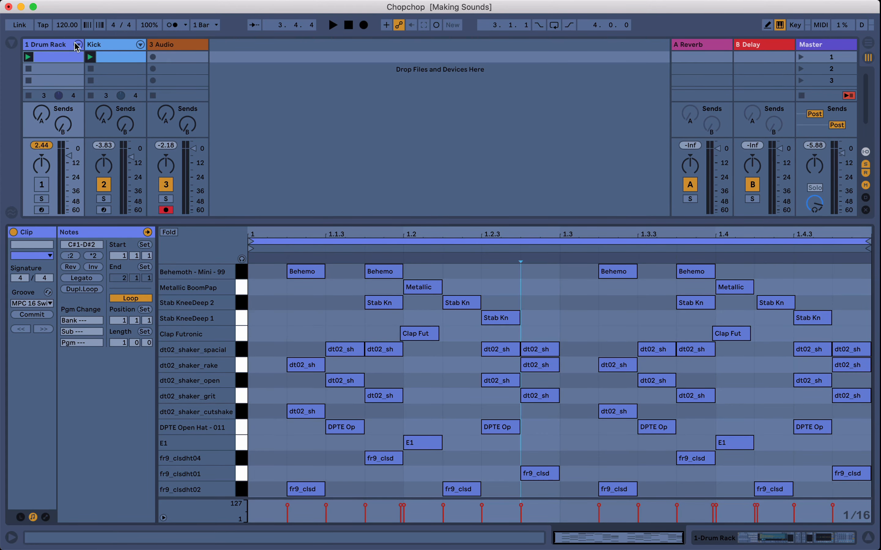
key("shift+Tab")
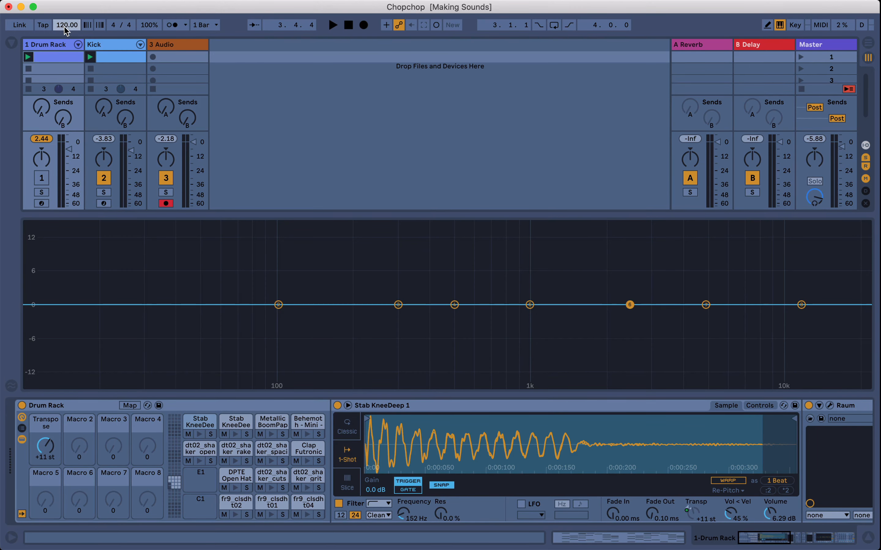
type("0")
key("Return")
Step: Resample two bars of the +11 st Drum Rack loop into the first 3 Audio slot with Kick muted
left_click(103, 178)
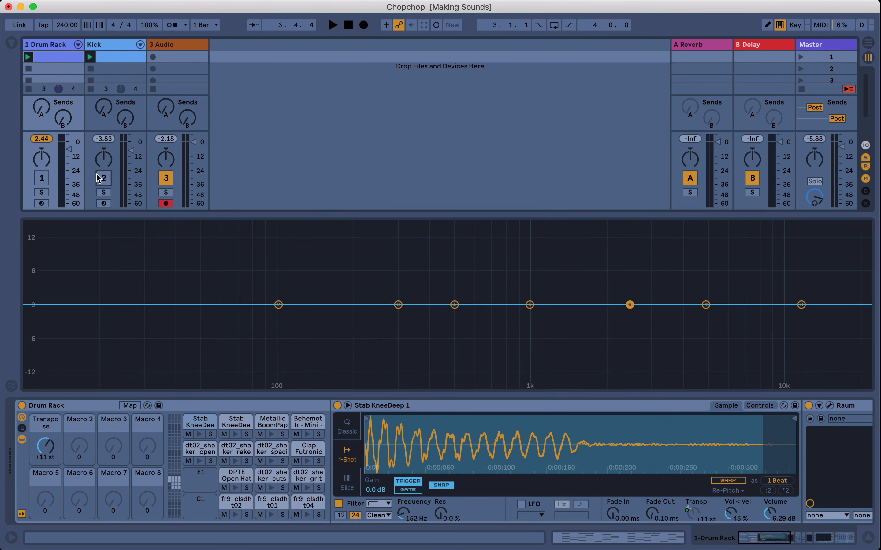
left_click(153, 62)
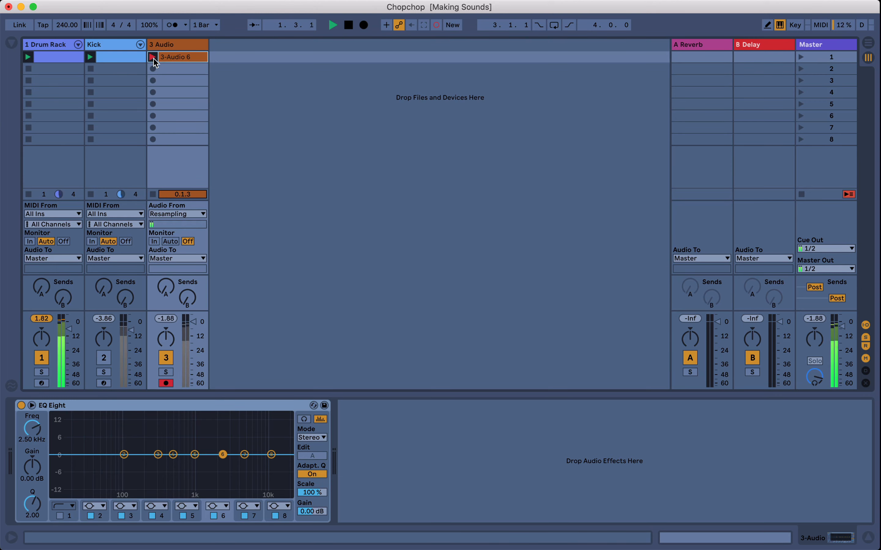
left_click(348, 25)
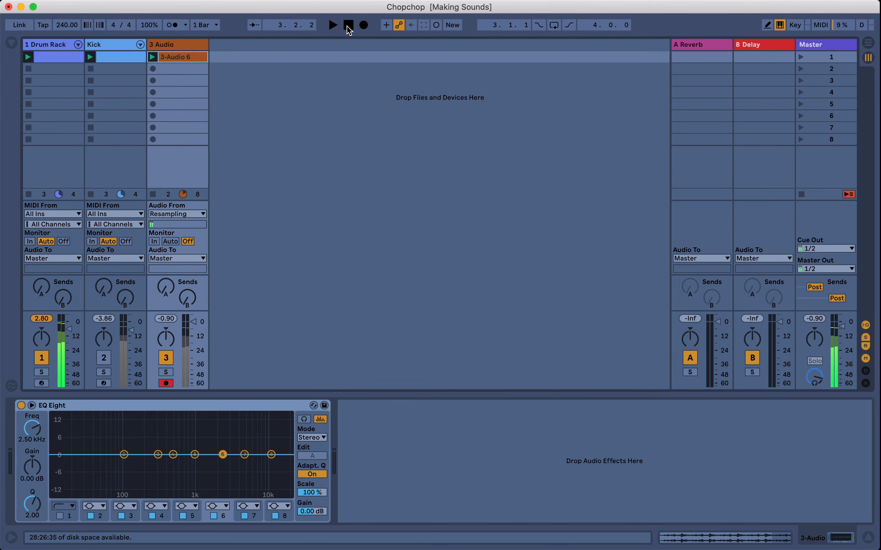
Step: Mute 1 Drum Rack, unmute Kick, and audition the 3-Audio 6 clip at a project tempo of 120 BPM
left_click(43, 355)
left_click(103, 358)
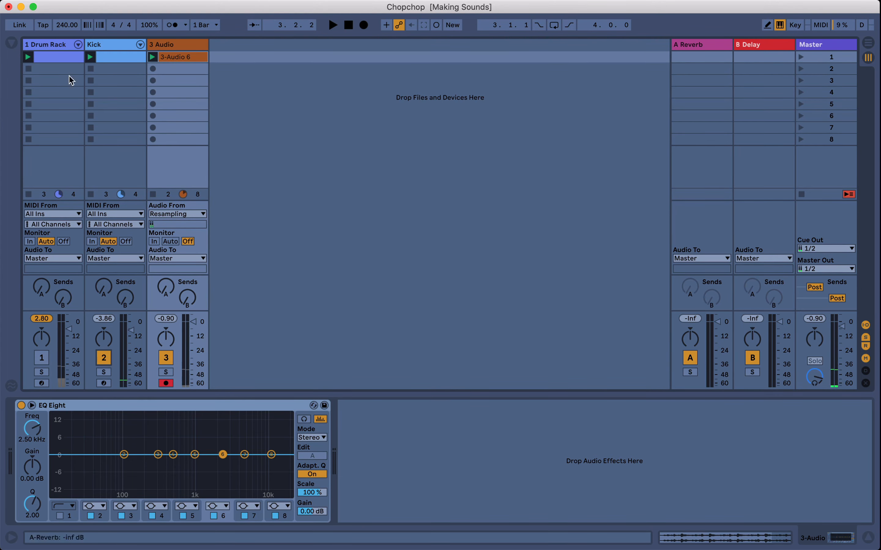
left_click(62, 25)
type("120")
key("Return")
key("space")
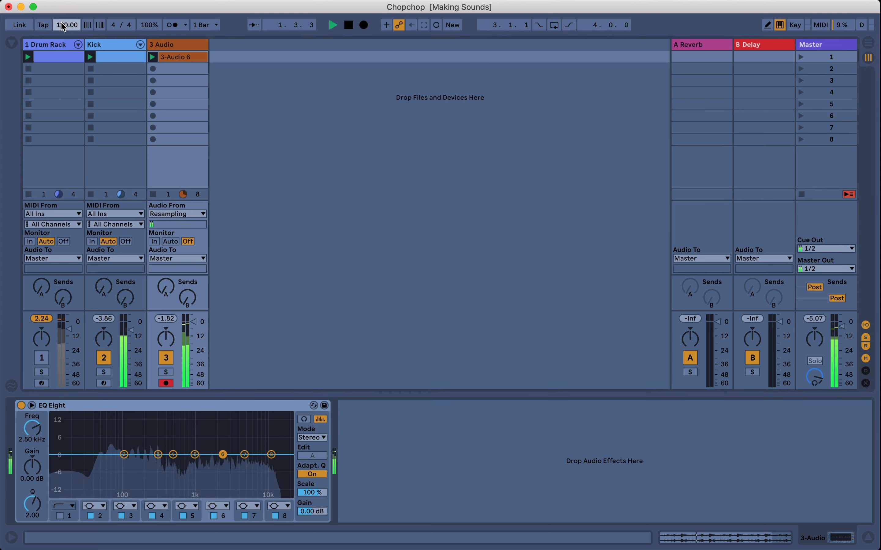
left_click(171, 45)
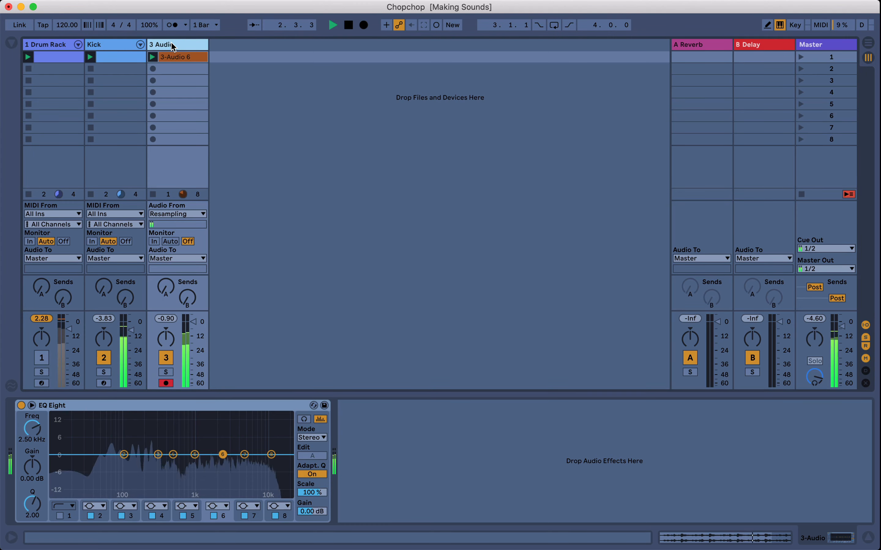
key("space")
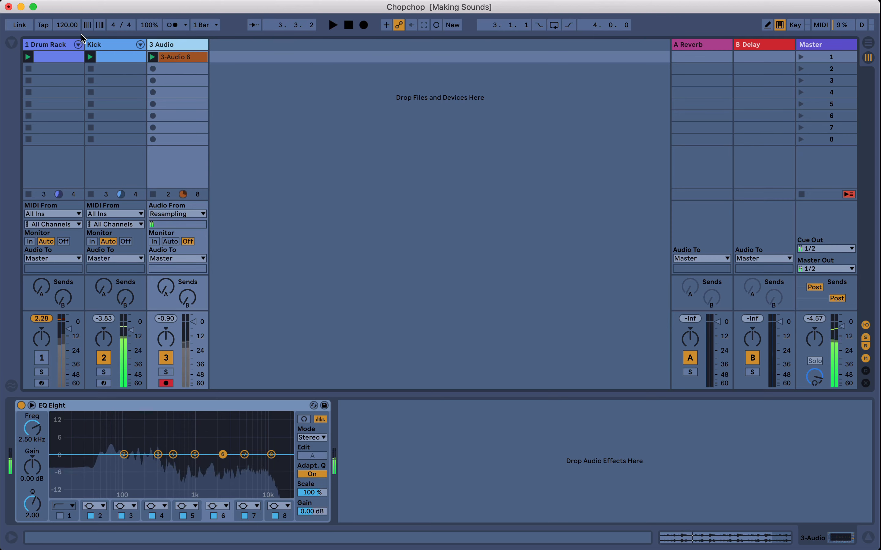
Step: Add Ozone Imager 2 from the Utilities collection after EQ Eight on the 3 Audio track
left_click(12, 43)
left_click(39, 123)
left_click(35, 111)
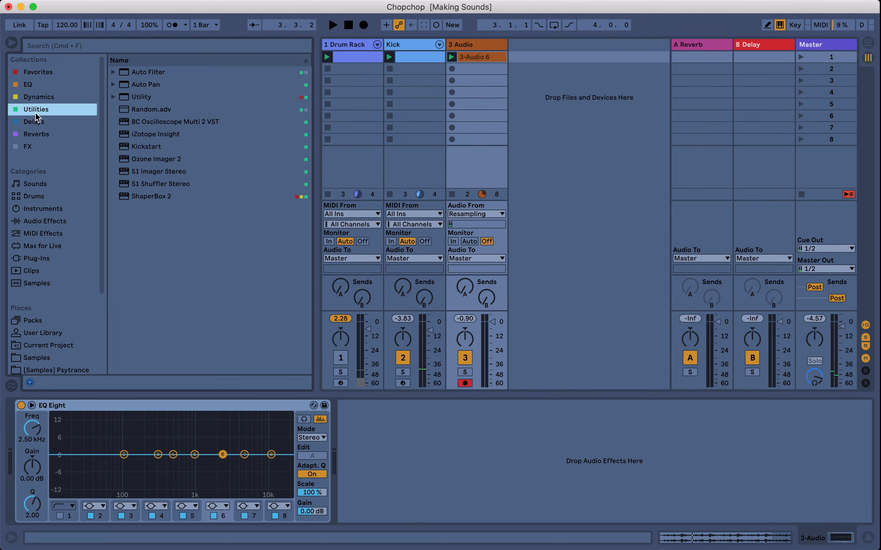
left_click(140, 162)
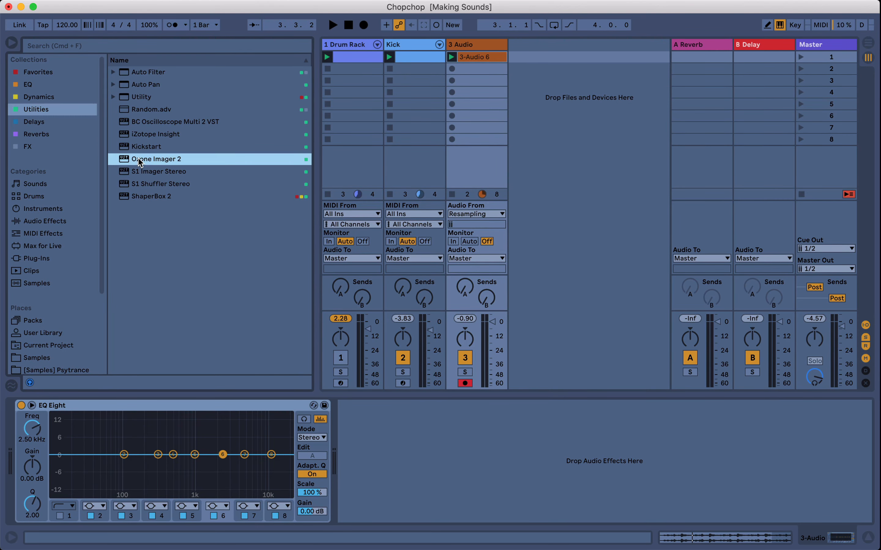
left_click_drag(304, 384, 373, 429)
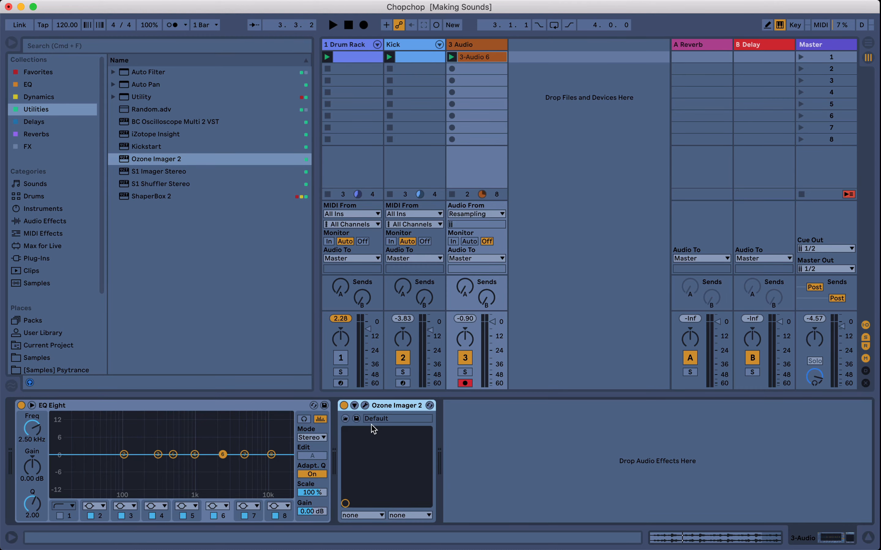
Step: Set Ozone Imager 2's Width to 61%, play the loop to check the stereo image, and close the plug-in window
left_click(365, 406)
left_click_drag(436, 241, 431, 200)
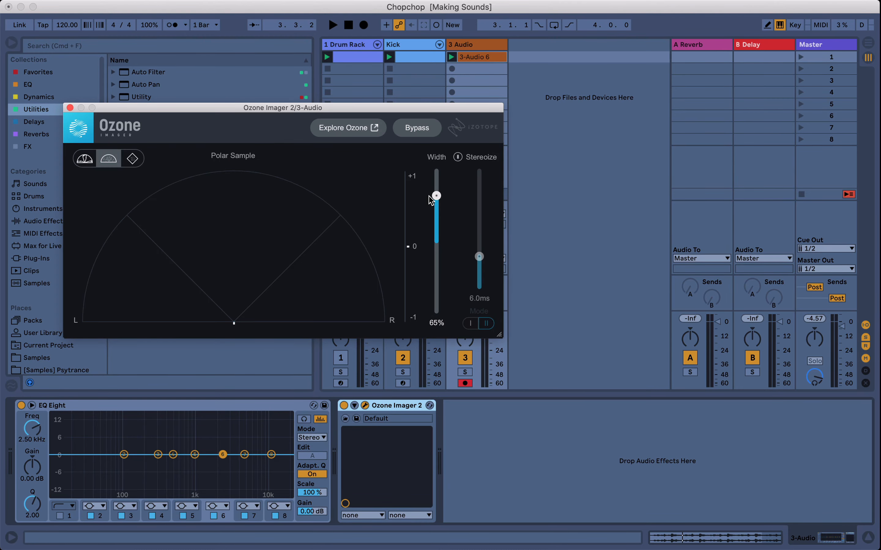
key("space")
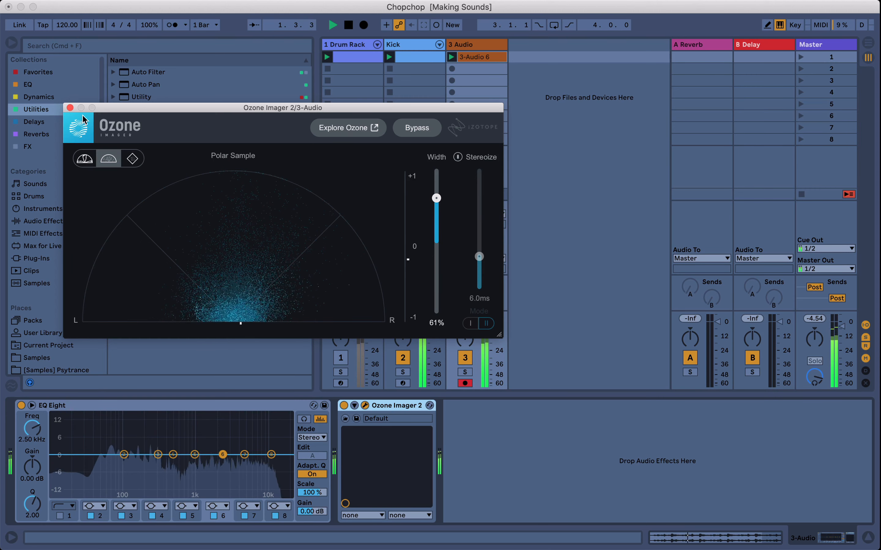
left_click(70, 108)
Step: Stop playback, add Maag EQ2 from the EQ collection after Ozone Imager 2 on 3 Audio, and open its plug-in window
left_click(28, 85)
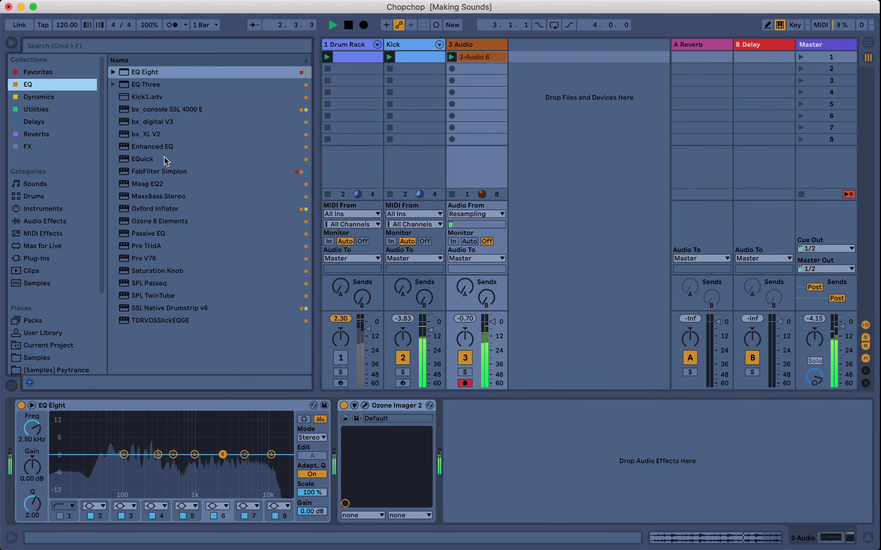
key("space")
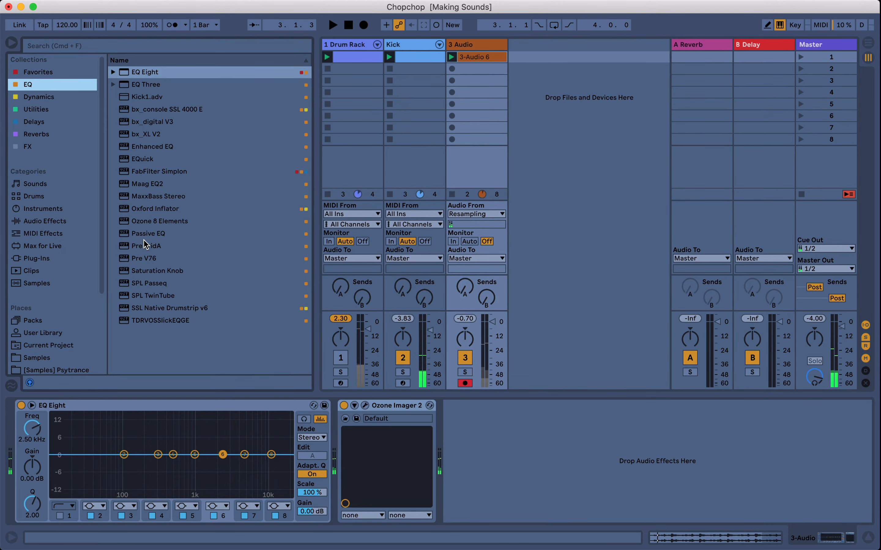
left_click_drag(147, 184, 511, 458)
left_click(471, 405)
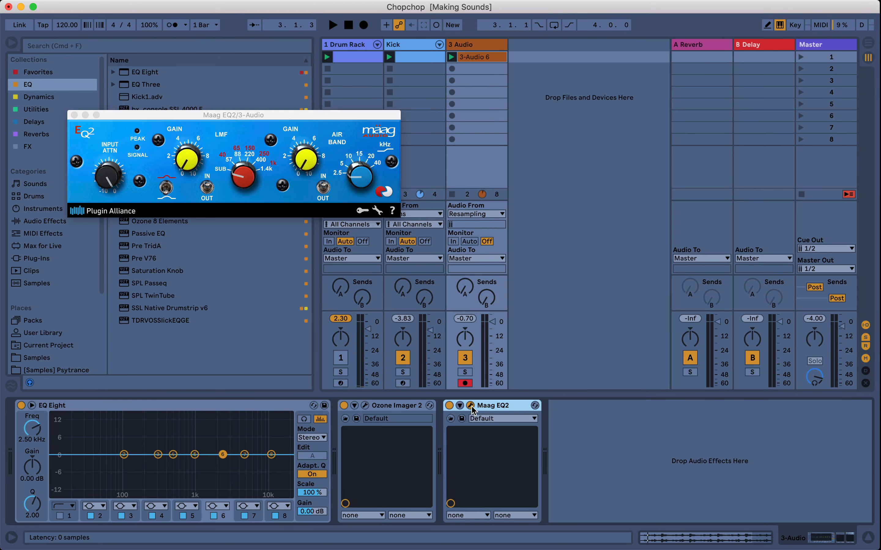
Step: Set Maag EQ2's Air Band gain on 3 Audio to 3.0 and raise its frequency during playback, and close the plug-in window
left_click_drag(304, 162, 305, 118)
key("space")
left_click_drag(358, 176, 357, 138)
left_click_drag(307, 163, 307, 191)
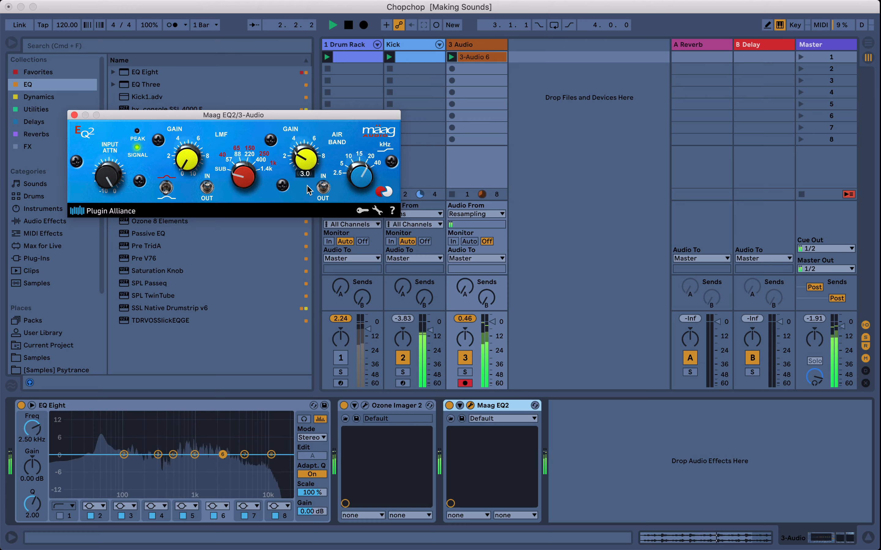
key("space")
key("super+w")
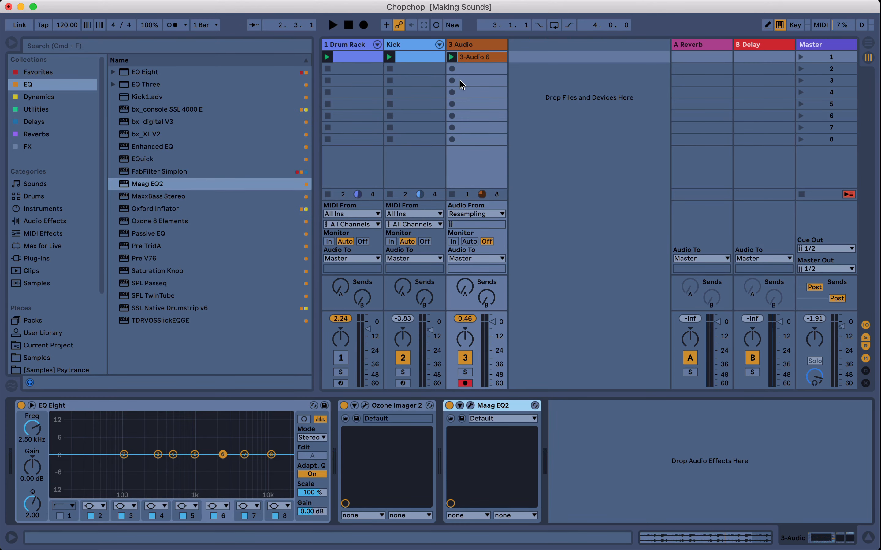
Step: Insert Maag EQ2 between the last two EQ Eights on 1 Drum Rack, mute 3 Audio, and unmute 1 Drum Rack
left_click(352, 49)
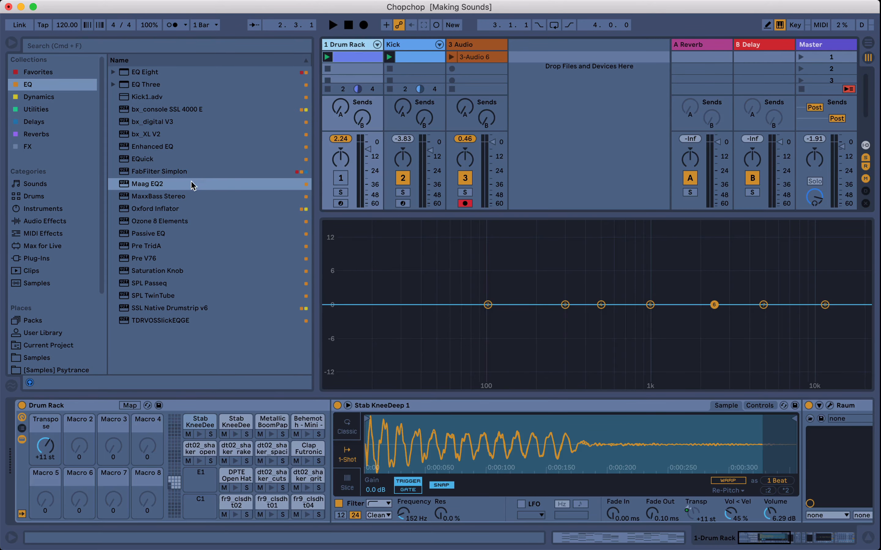
scroll(521, 433, "right", 20)
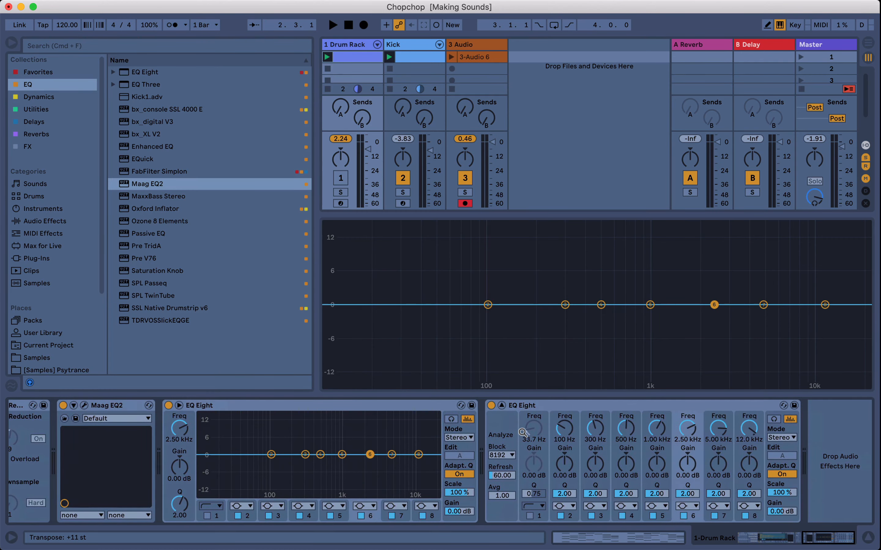
left_click_drag(155, 184, 484, 424)
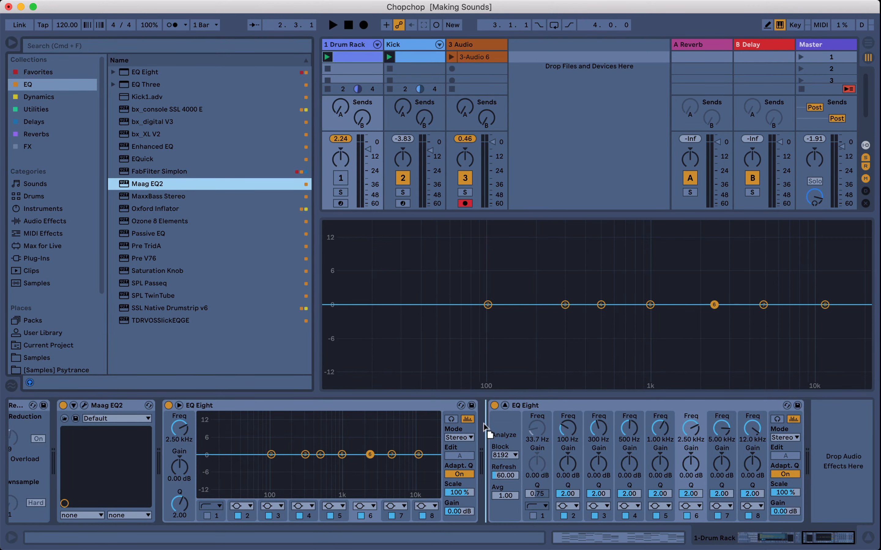
left_click(464, 180)
left_click(344, 178)
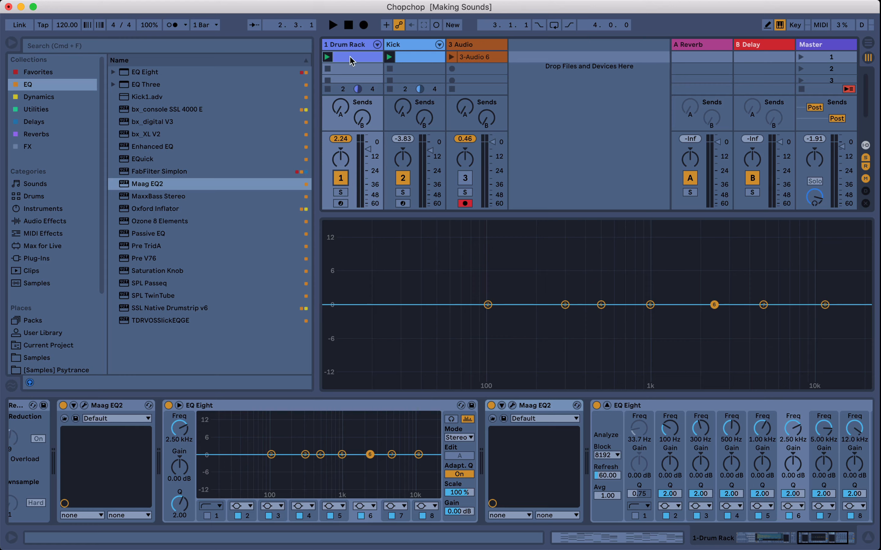
Step: During playback, set the Drum Rack's new Maag EQ2 Air Band to 15 kHz with 6.5 gain, increase input attenuation, and close the plug-in window
left_click(352, 46)
key("space")
left_click(511, 405)
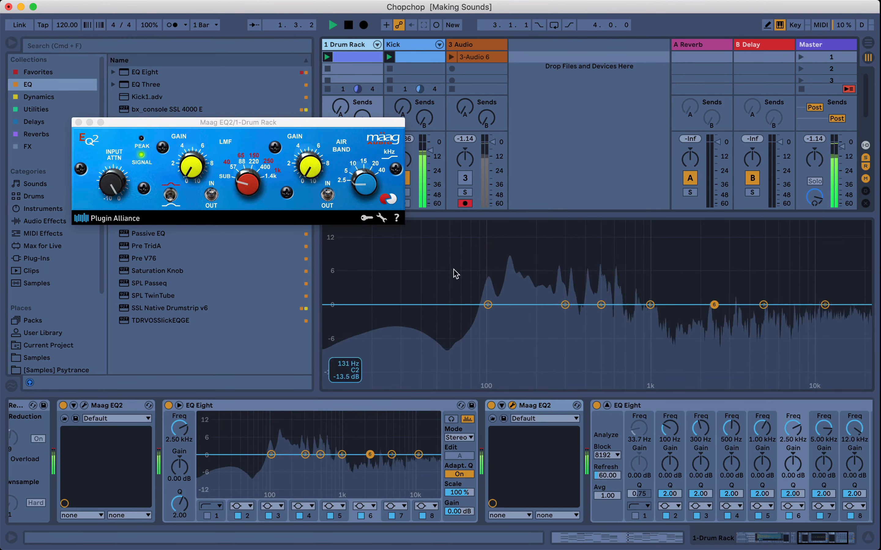
left_click_drag(348, 183, 362, 150)
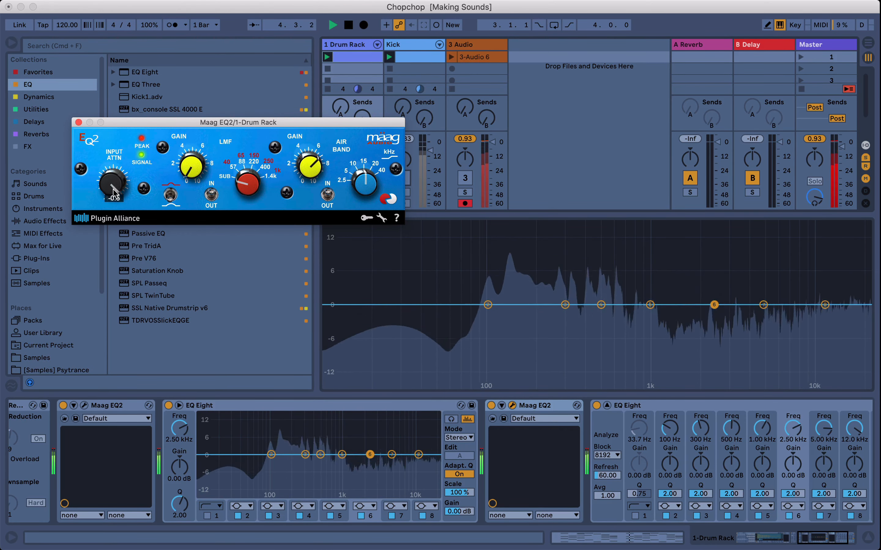
left_click_drag(112, 182, 117, 212)
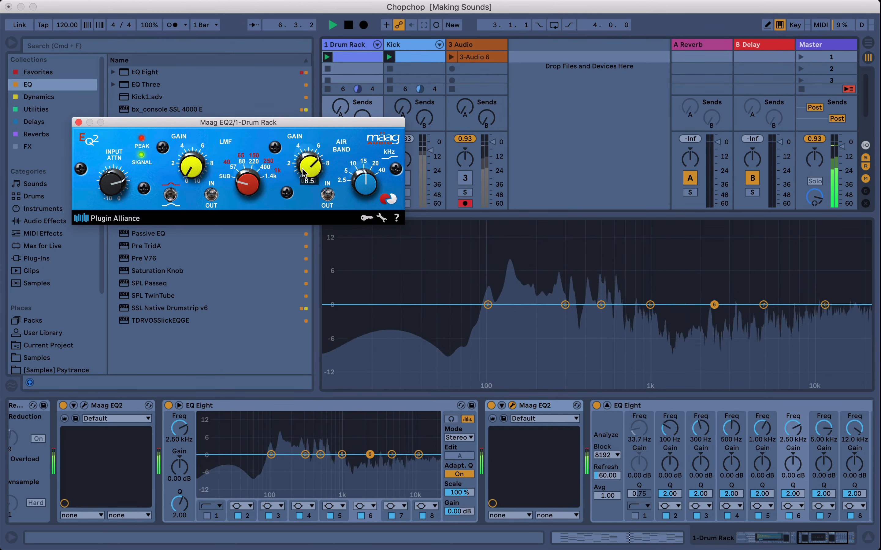
left_click(78, 123)
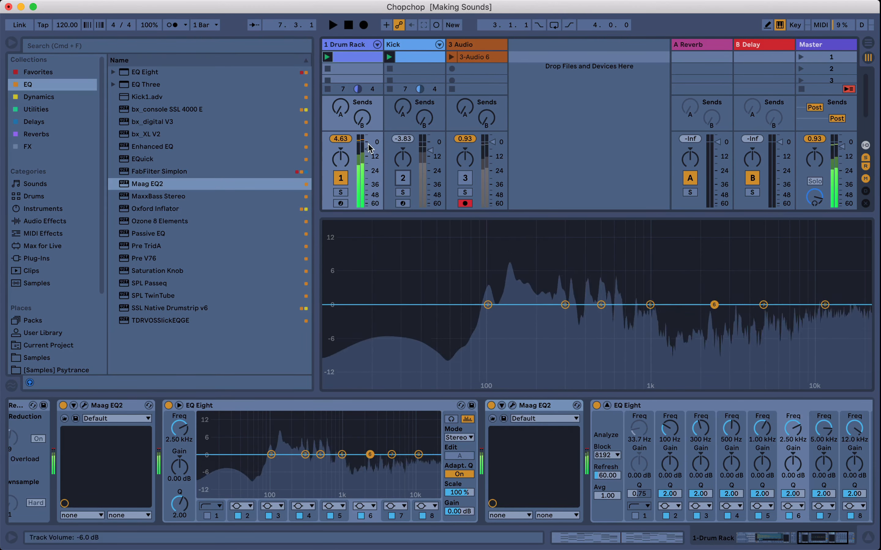
key("space")
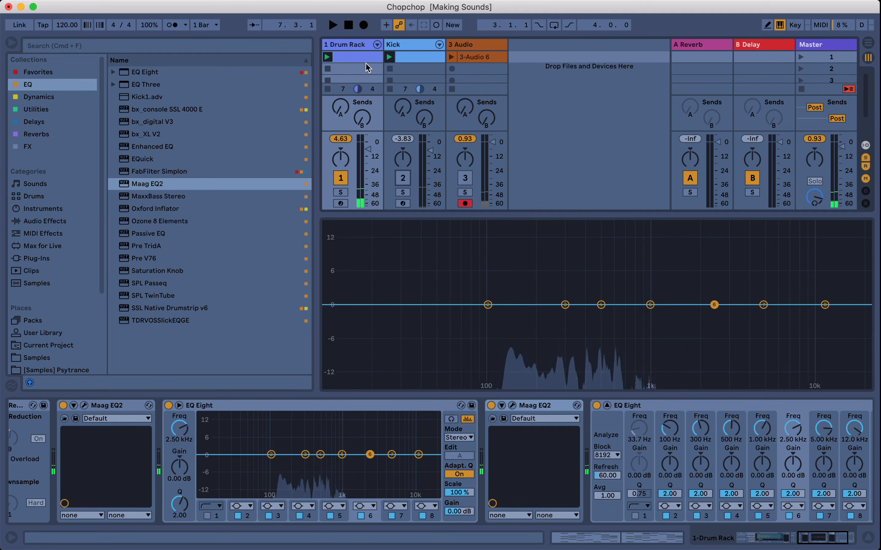
Step: Set the project tempo to 240 BPM and resample the Drum Rack loop into the second clip slot of 3 Audio
left_click(58, 30)
type("240")
key("Return")
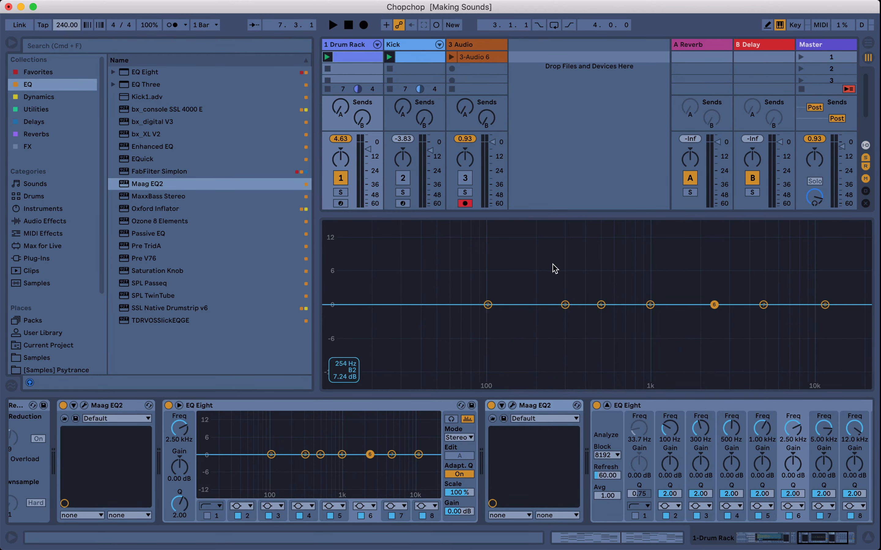
left_click(13, 45)
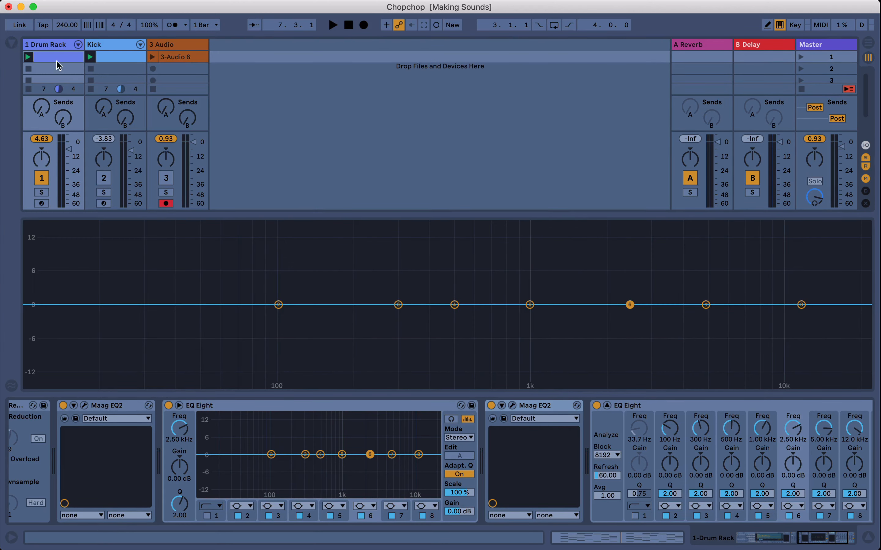
left_click(153, 71)
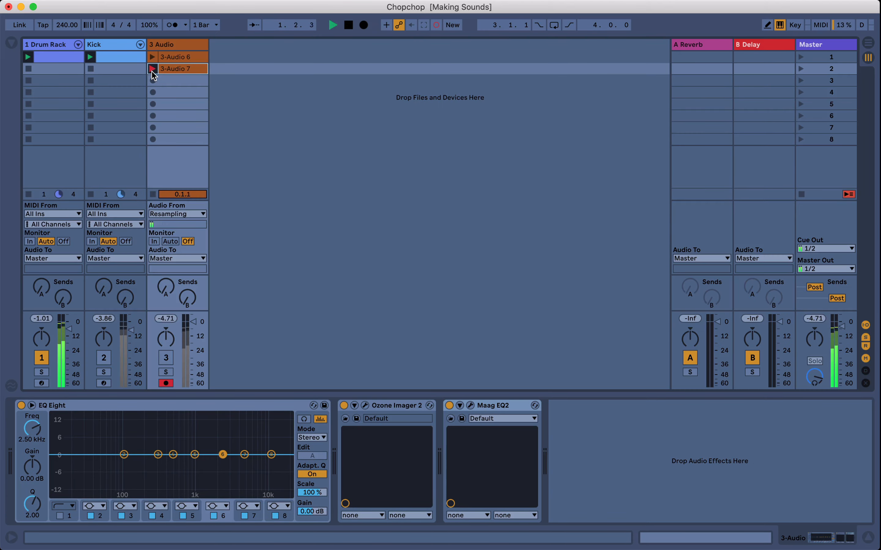
left_click(348, 25)
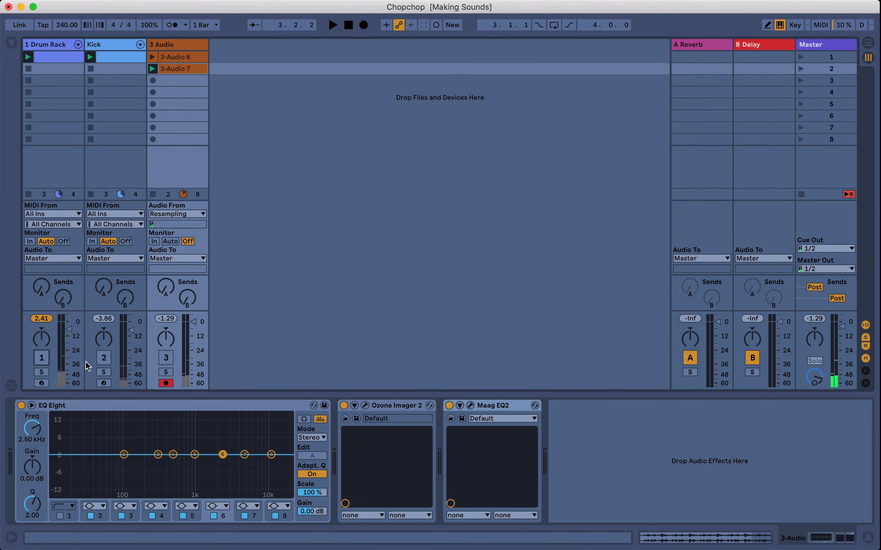
Step: Unmute Kick and 3 Audio, set the project tempo to 120 BPM, and play the newly resampled loop
left_click(103, 357)
left_click(165, 355)
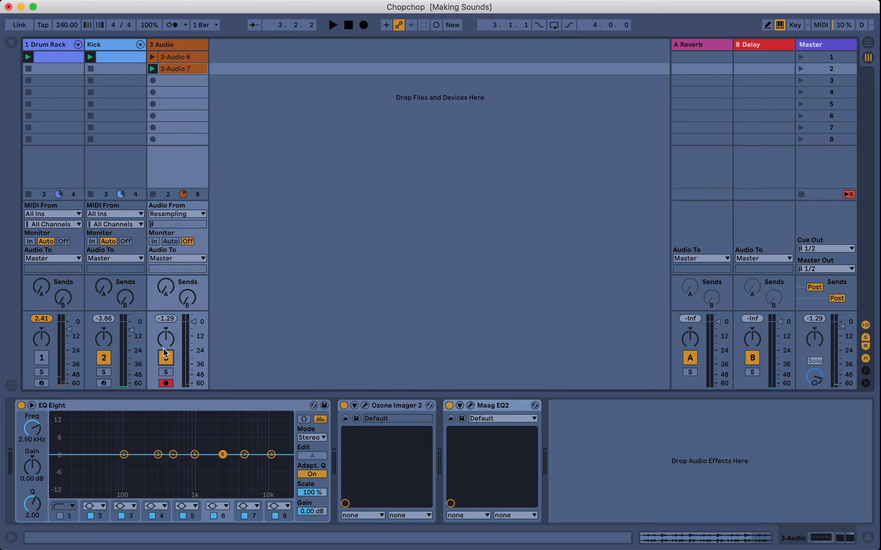
left_click(55, 28)
type("120")
key("Return")
key("space")
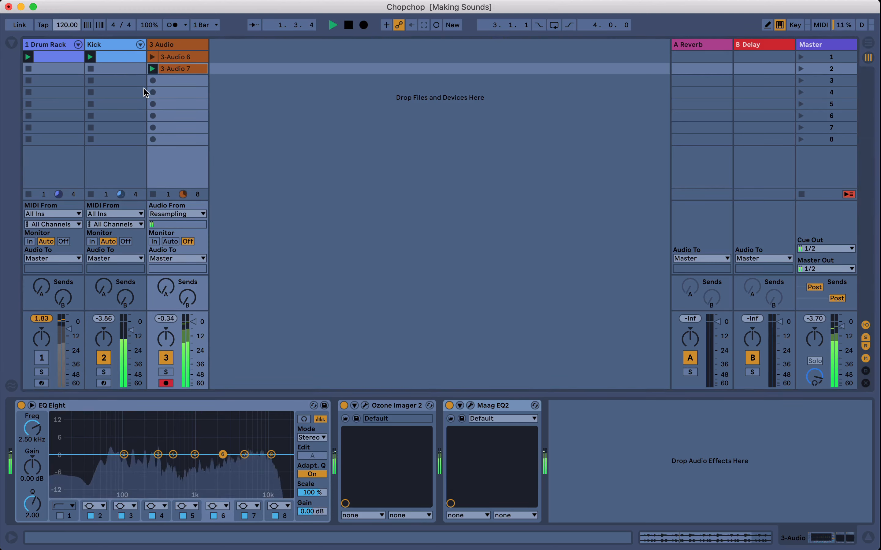
Step: Turn off Maag EQ2 on 3 Audio and compare the 3-Audio 6 and 3-Audio 7 clips by ear
left_click(179, 47)
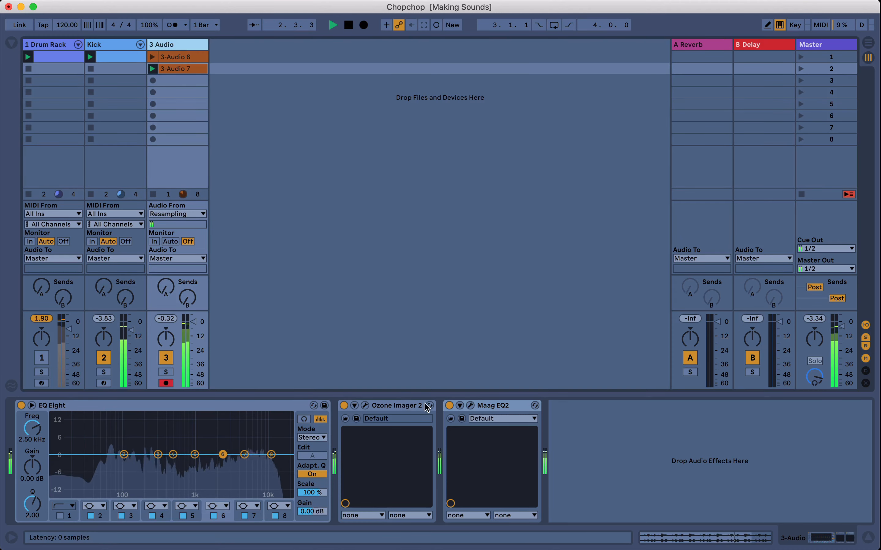
left_click(449, 406)
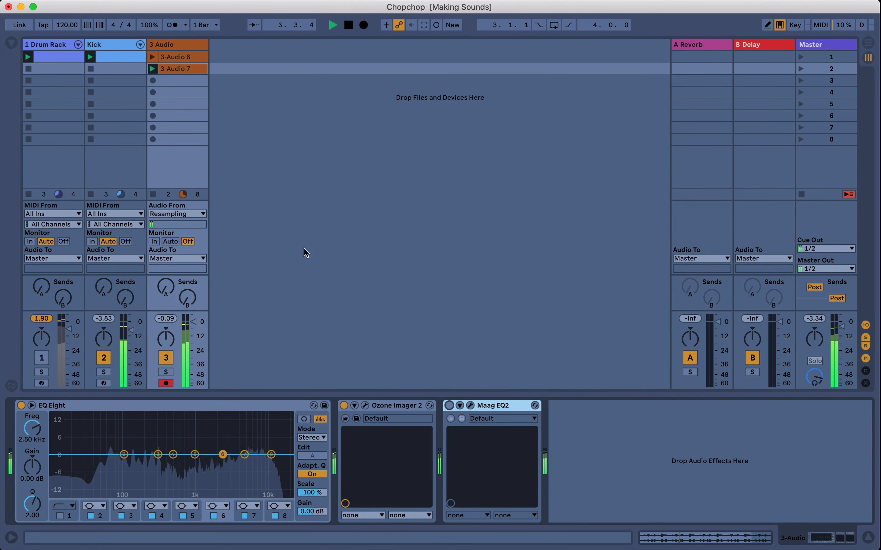
left_click(153, 57)
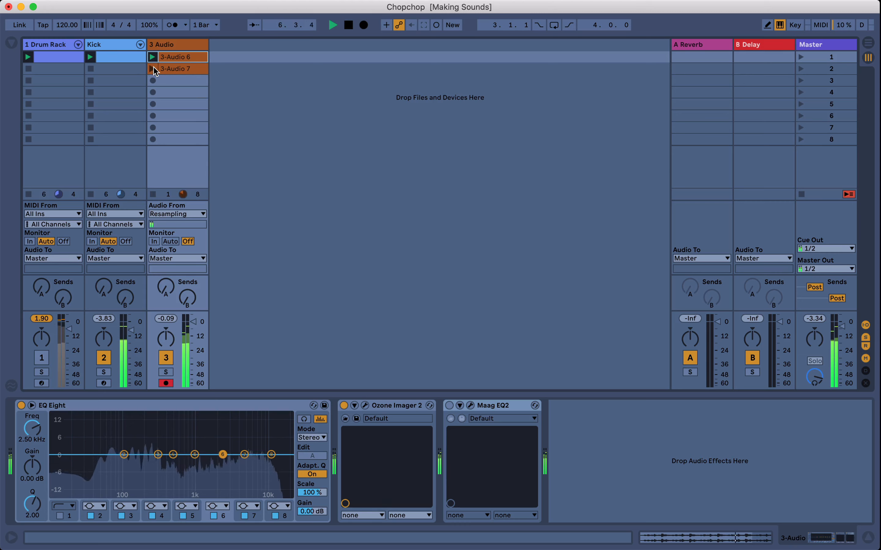
left_click(153, 70)
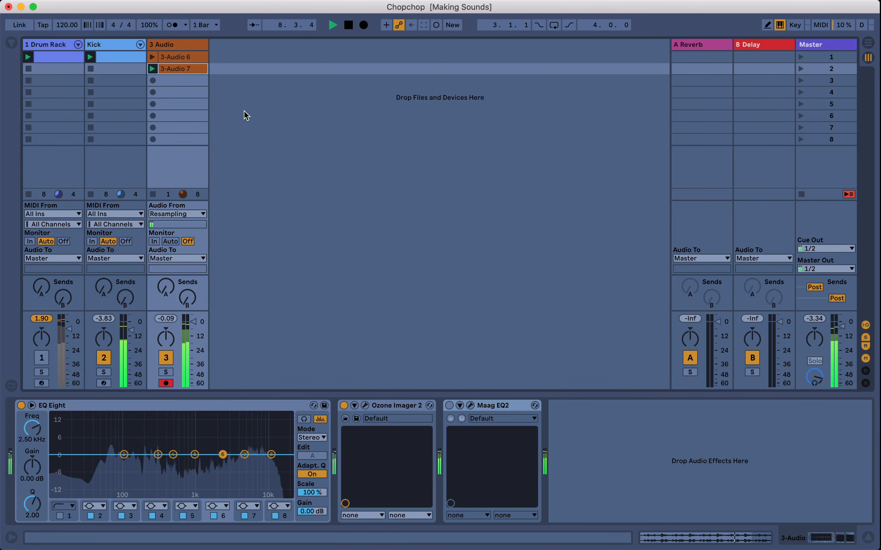
key("space")
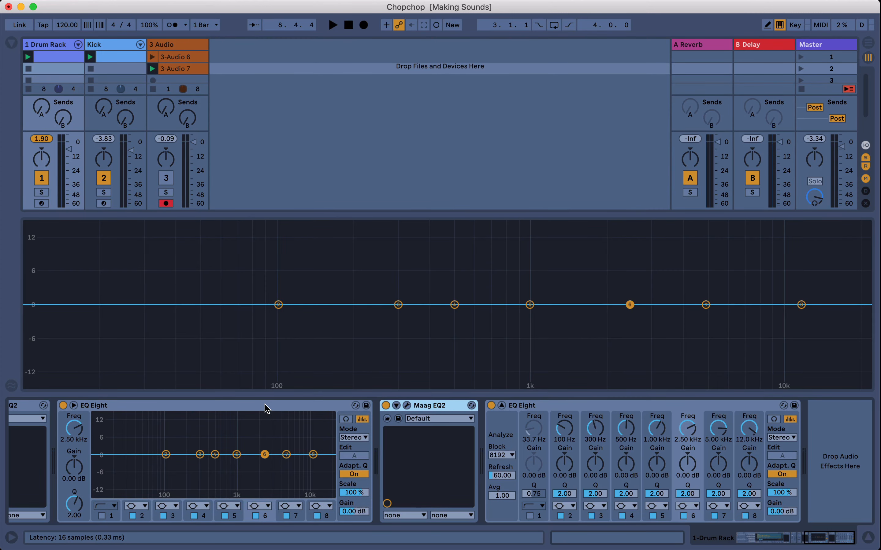
Step: Add MJUC from the Dynamics collection at the end of the 1 Drum Rack device chain and start playback
scroll(266, 408, "left", 8)
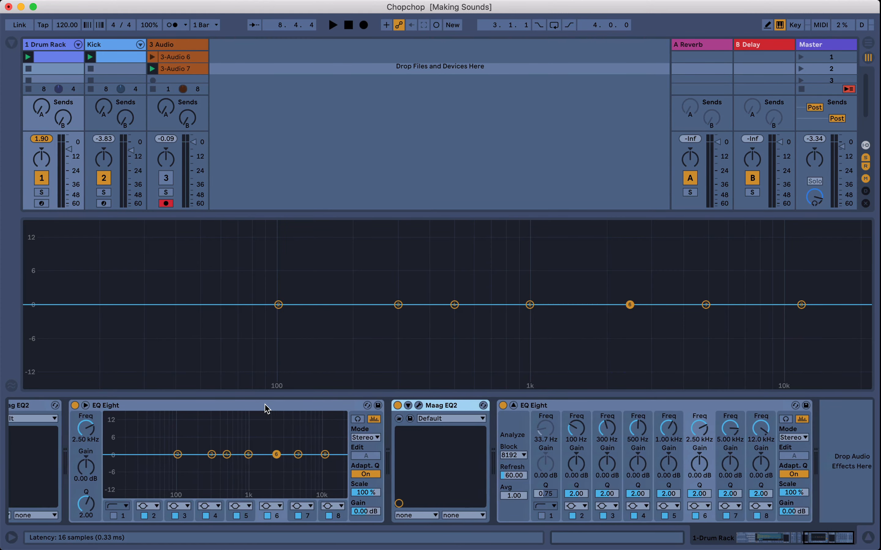
left_click(12, 42)
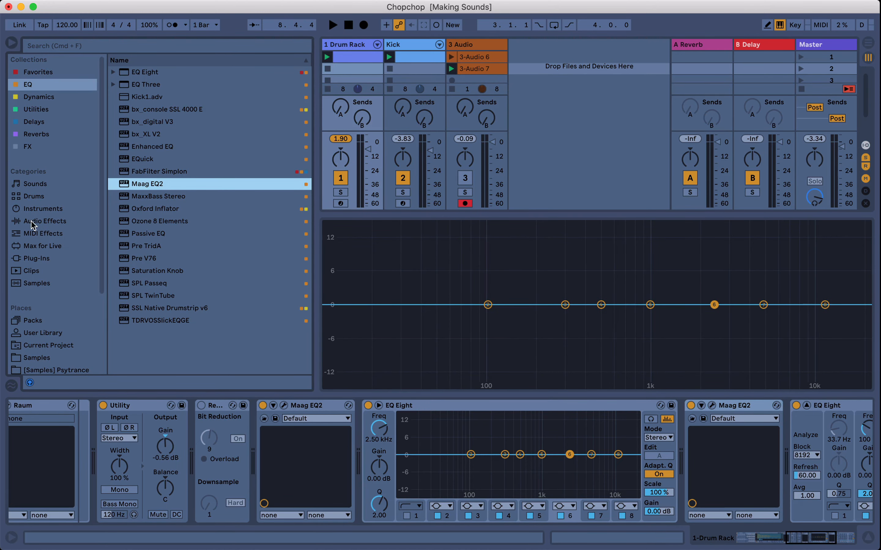
left_click(32, 98)
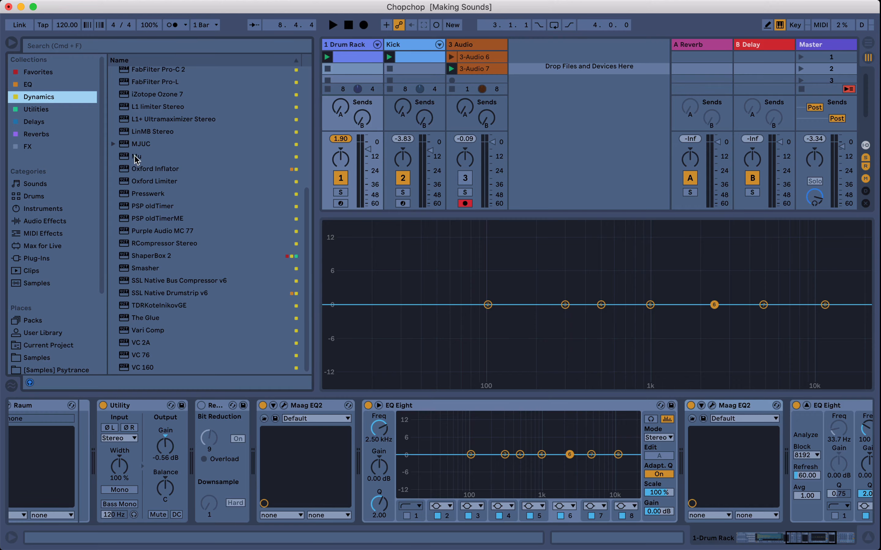
mouse_move(137, 144)
left_mouse_down()
mouse_move(362, 309)
mouse_move(753, 488)
left_mouse_up()
left_click_drag(865, 474, 810, 426)
key("space")
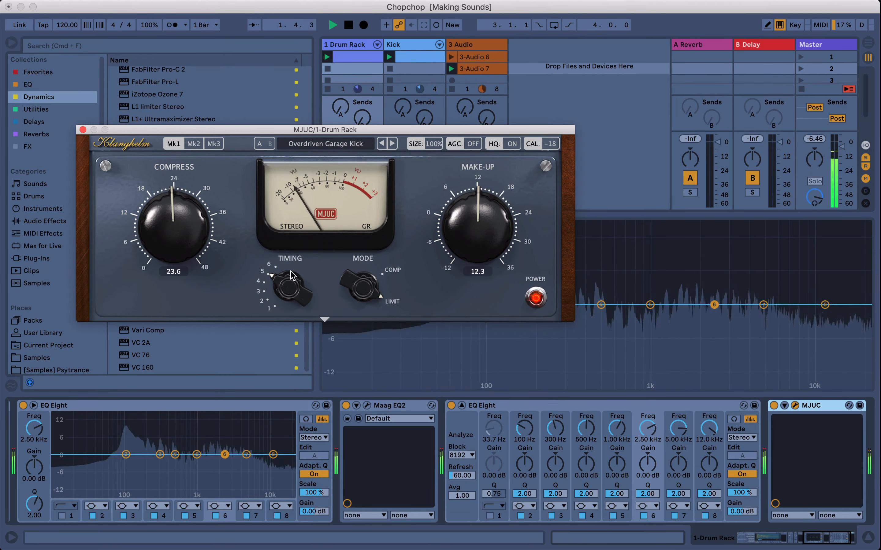
Step: Set MJUC's Drive to 9.6, Timbre to 0.0, Compress to 21.4 and Timing to 2, and close the plug-in window
left_click(324, 320)
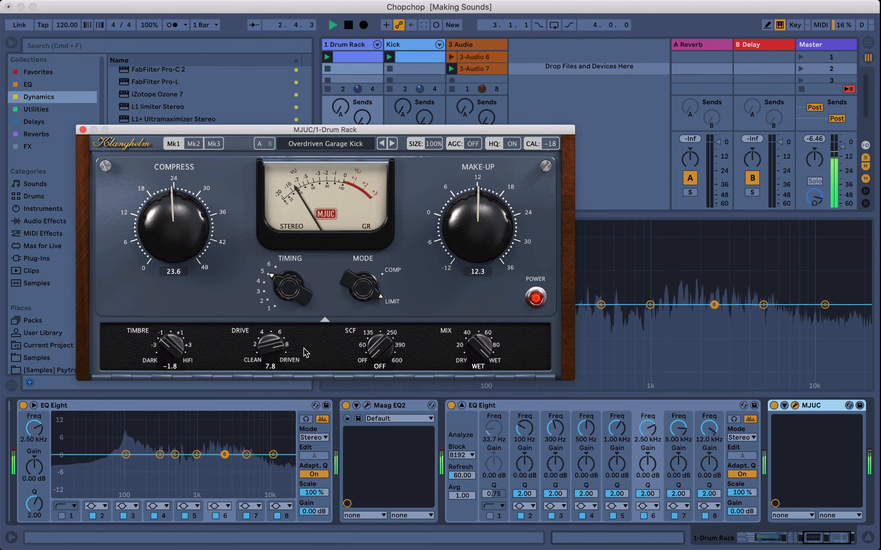
left_click_drag(306, 352, 293, 320)
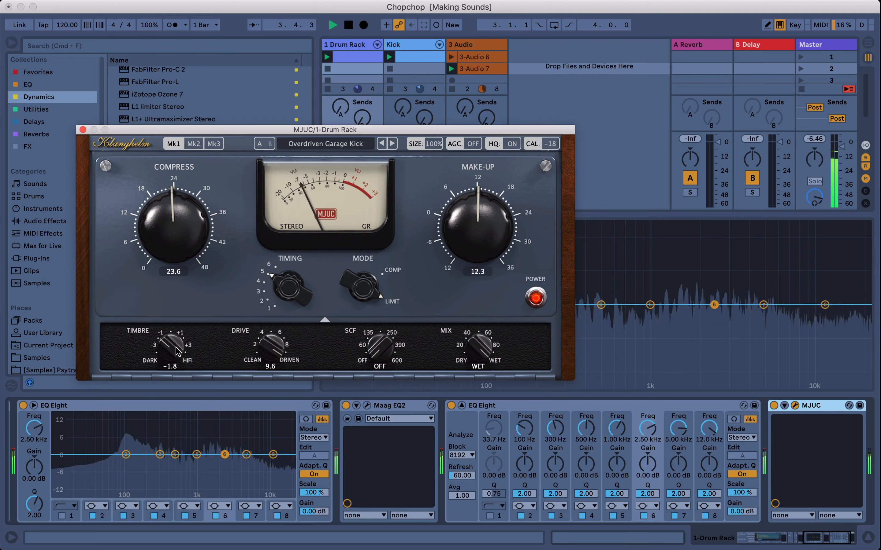
left_click_drag(176, 351, 182, 325)
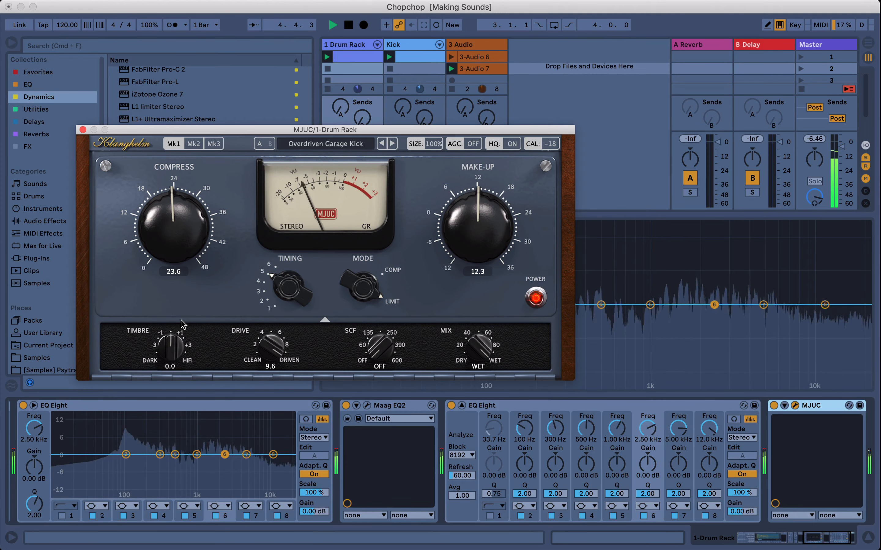
left_click_drag(186, 216, 186, 237)
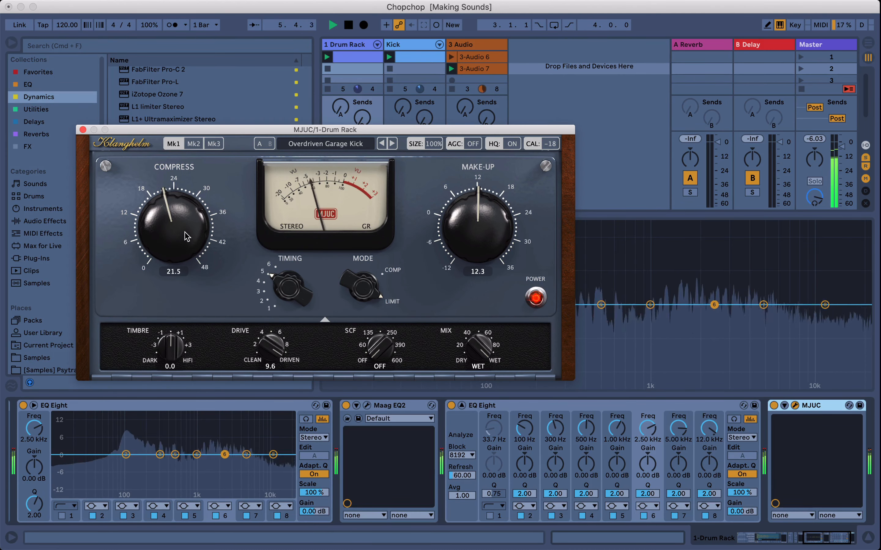
left_click_drag(282, 296, 297, 355)
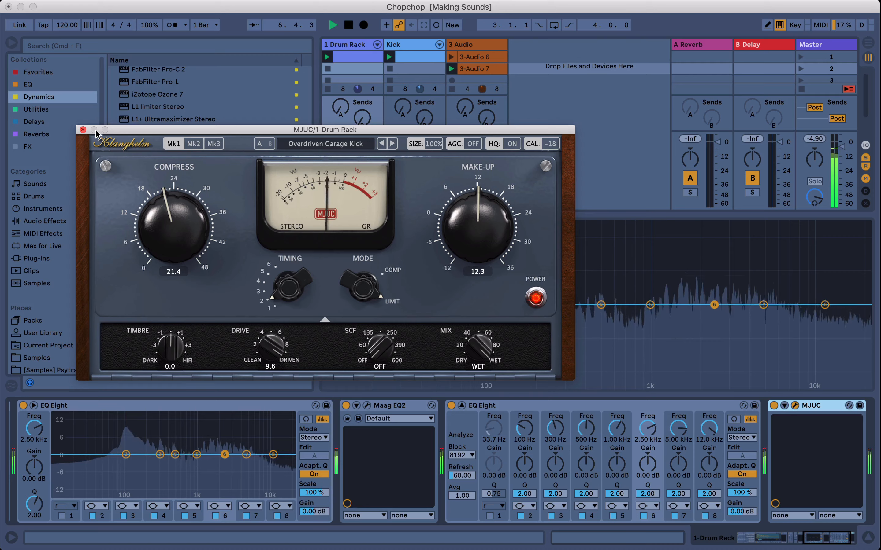
left_click(83, 130)
Step: Mute Kick, stop playback, and set the project tempo to 240 BPM
left_click(402, 178)
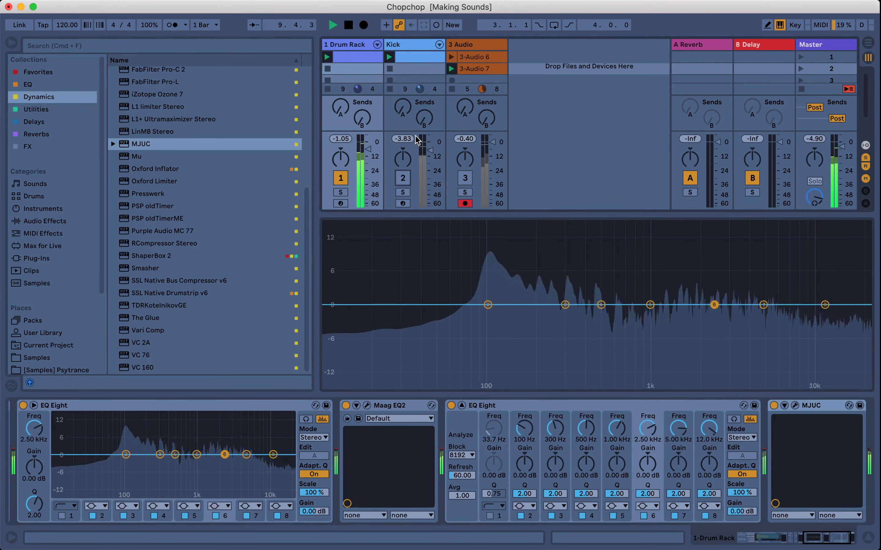
left_click(73, 25)
key("space")
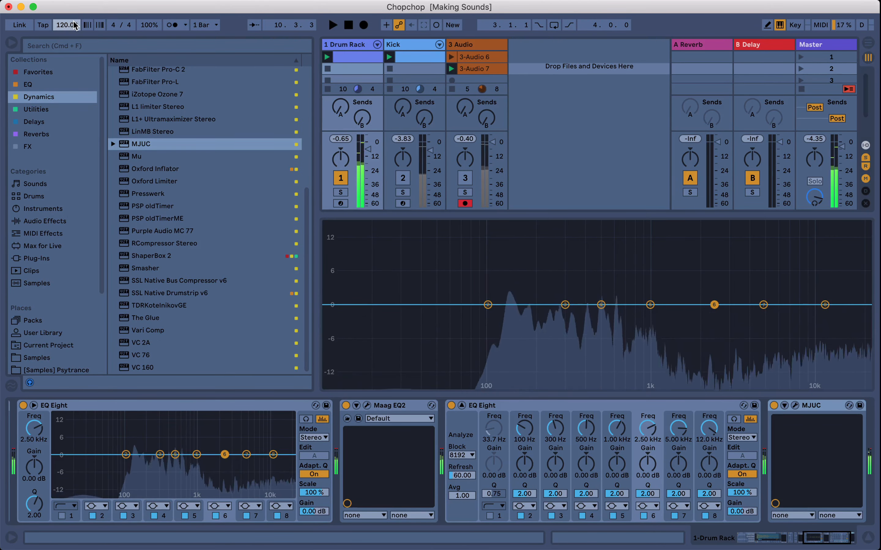
type("24")
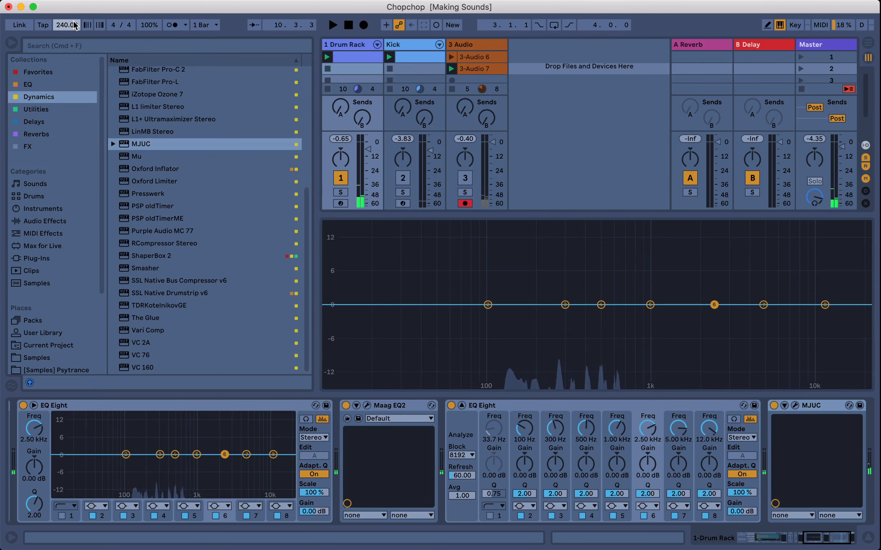
type("0")
key("Return")
Step: Resample the drum rack loop at 240 BPM into the third clip slot of 3 Audio and stop playback
scroll(178, 407, "left", 5)
scroll(178, 406, "left", 10)
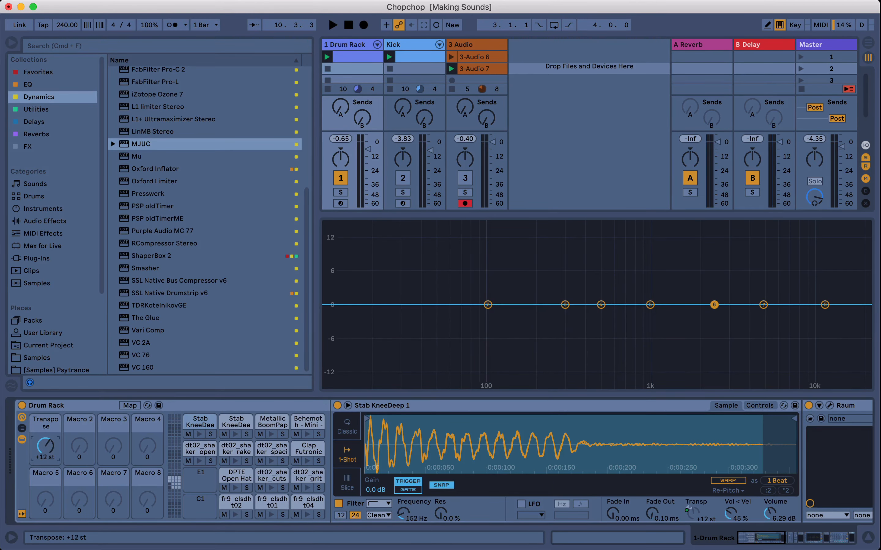
left_click(451, 80)
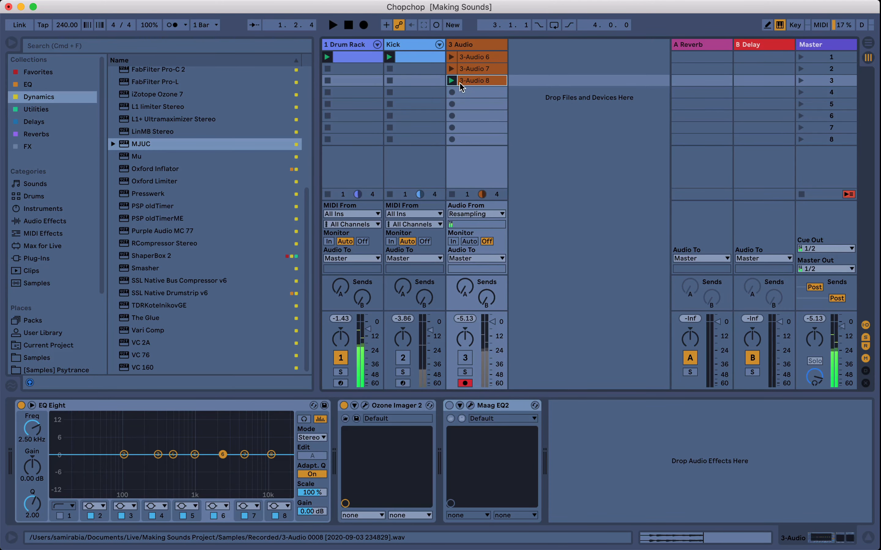
left_click(453, 82)
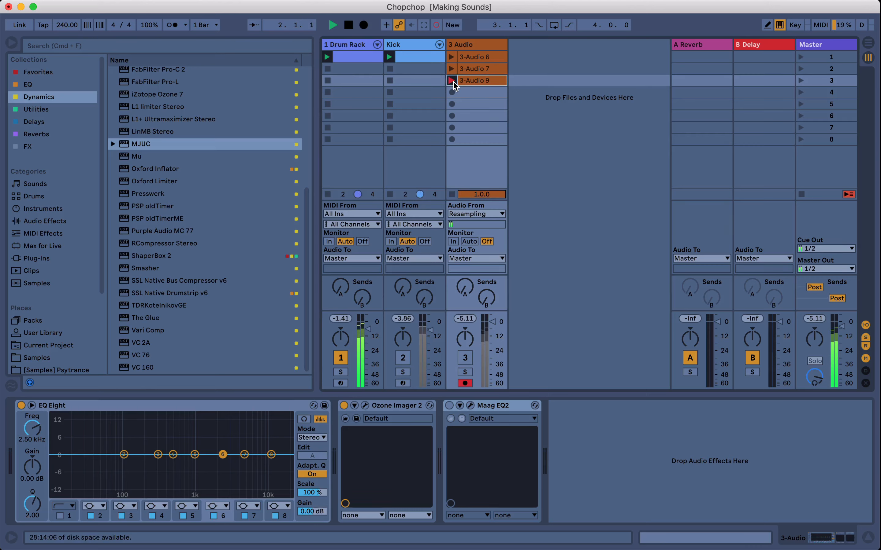
left_click(349, 25)
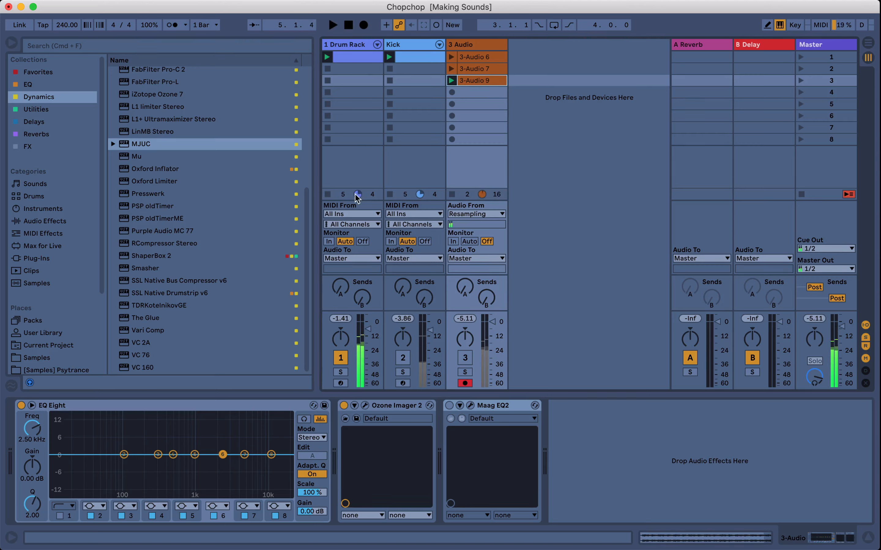
Step: Mute 1 Drum Rack, unmute Kick and 3 Audio, and hide the browser
left_click(340, 358)
left_click(402, 357)
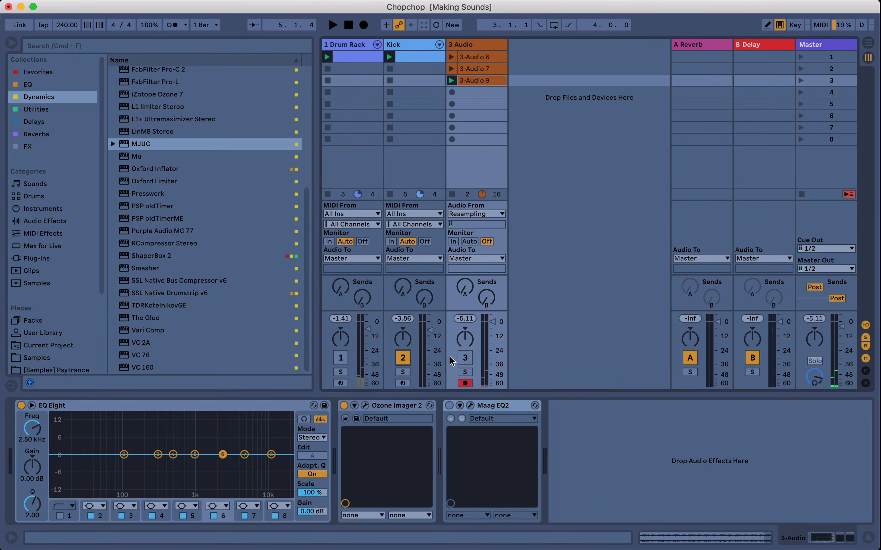
left_click(465, 358)
left_click(11, 42)
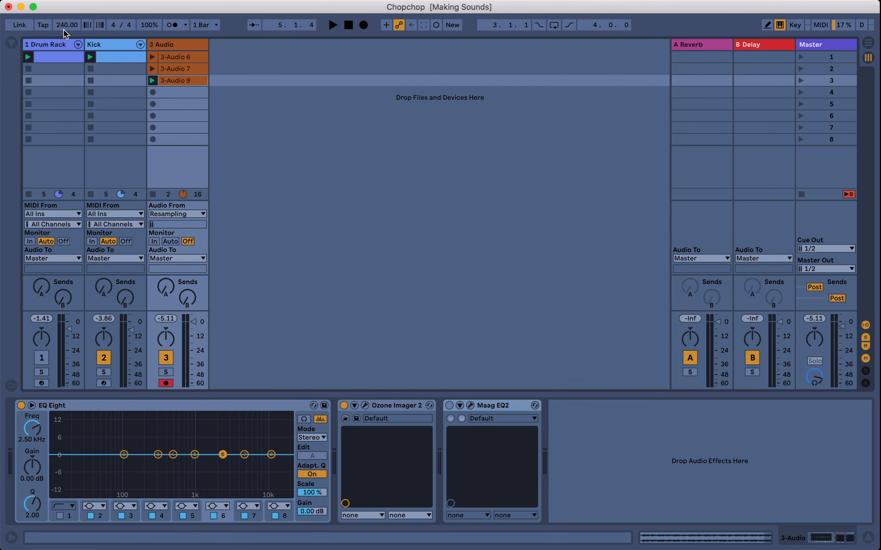
Step: Set the project tempo to 120 BPM and view the waveform of the newly recorded 3 Audio clip
left_click(67, 25)
type("120")
key("Return")
left_click(171, 46)
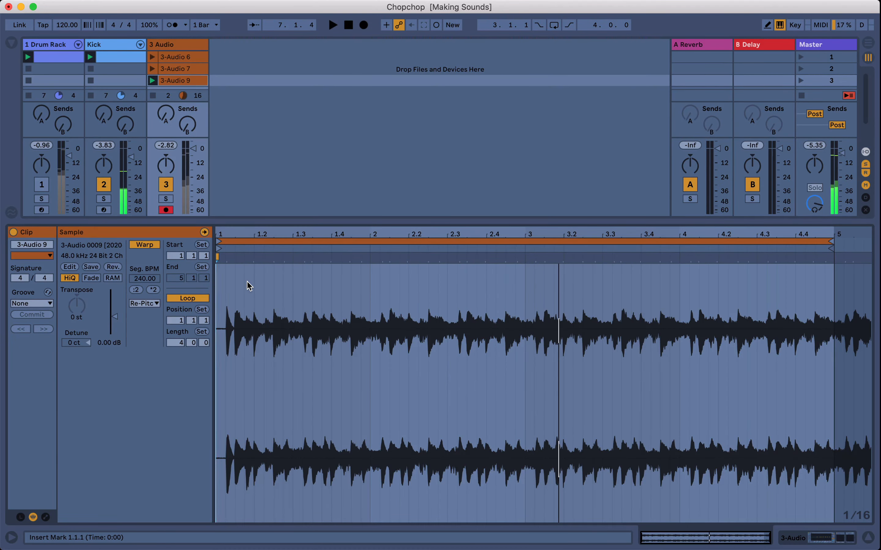
Step: Show the device chain of 3 Audio again and unmute 1 Drum Rack
key("shift+Tab")
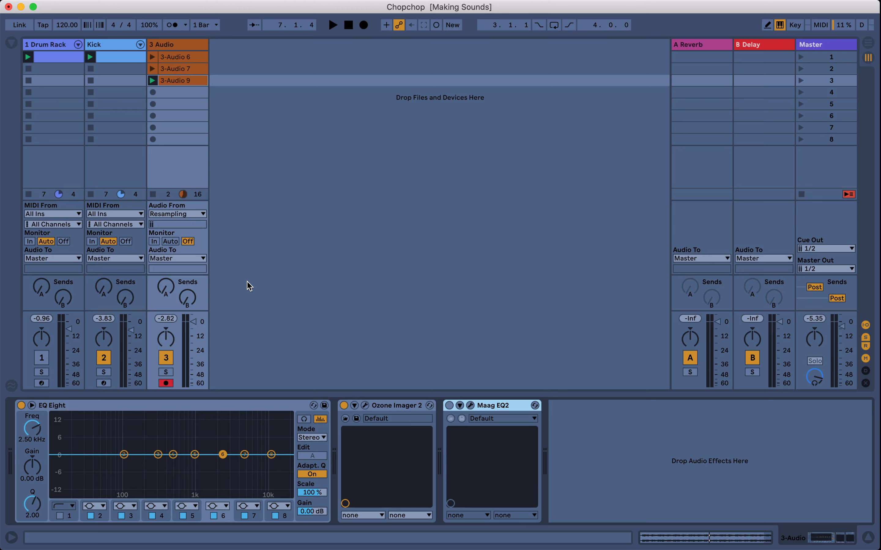
key("F1")
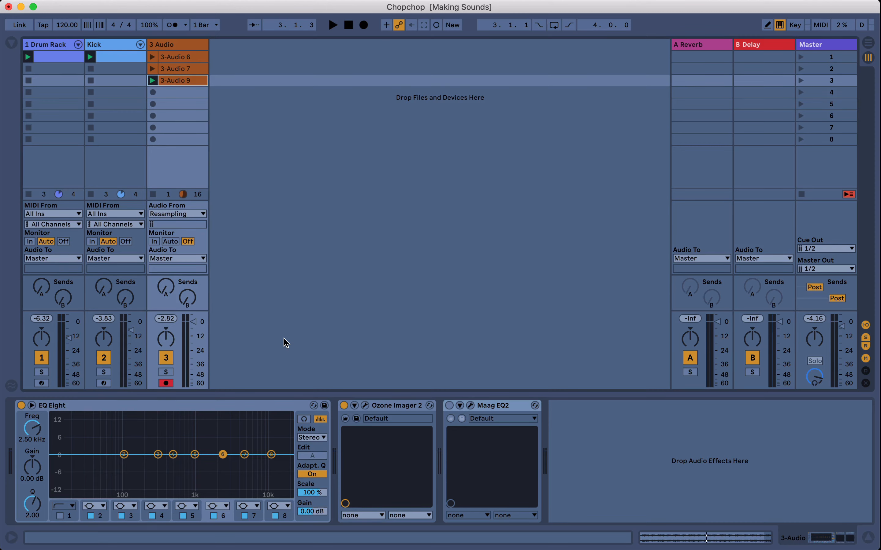